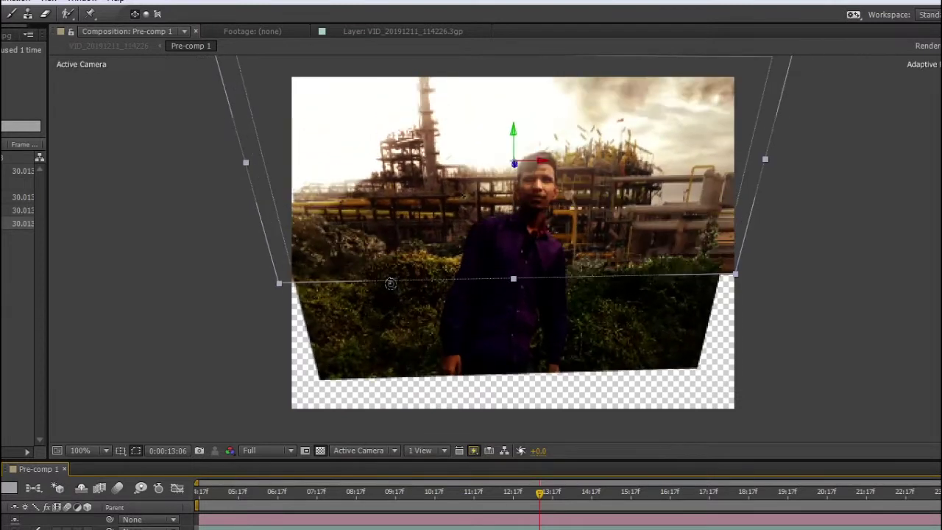
pyautogui.moveTo(388, 243); pyautogui.dragTo(177, 247)
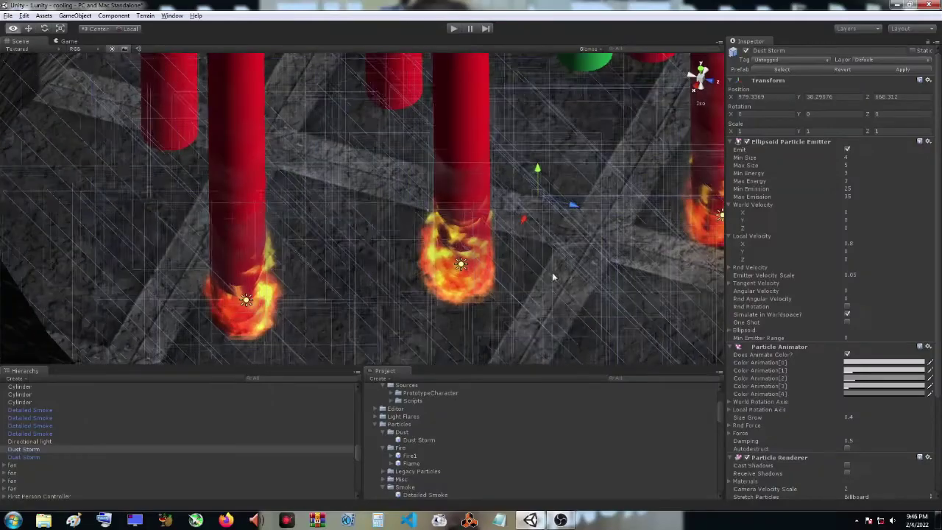
# Step: Build and run the Unity cooling project as a standalone player
pyautogui.moveTo(557, 300); pyautogui.dragTo(570, 269)
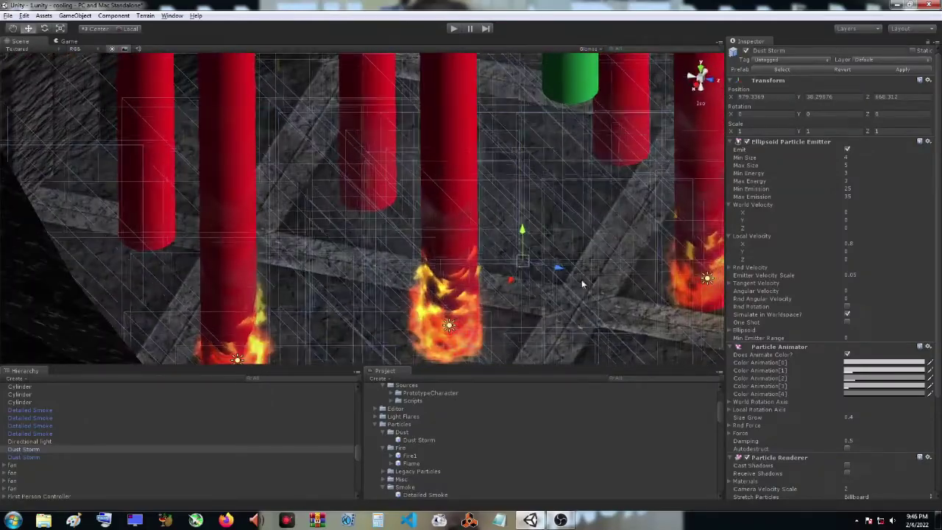
pyautogui.click(7, 16)
pyautogui.click(30, 127)
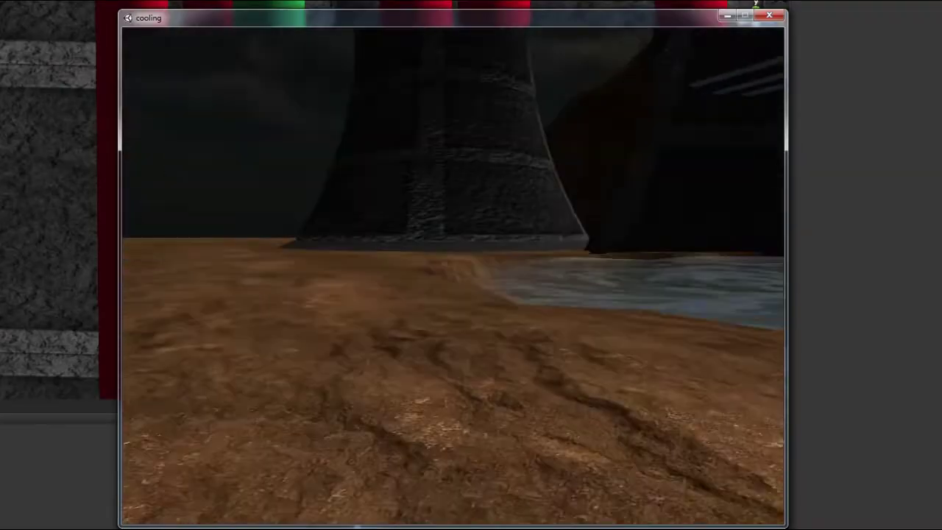
# Step: Walk through the running build to the round water basin and examine the red and green rods in it
pyautogui.press('w')
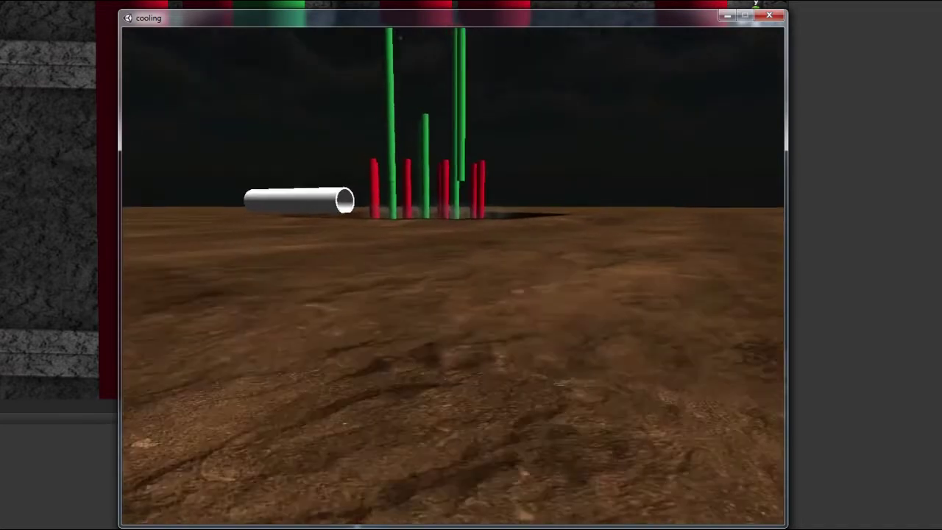
pyautogui.press('space')
pyautogui.press('w')
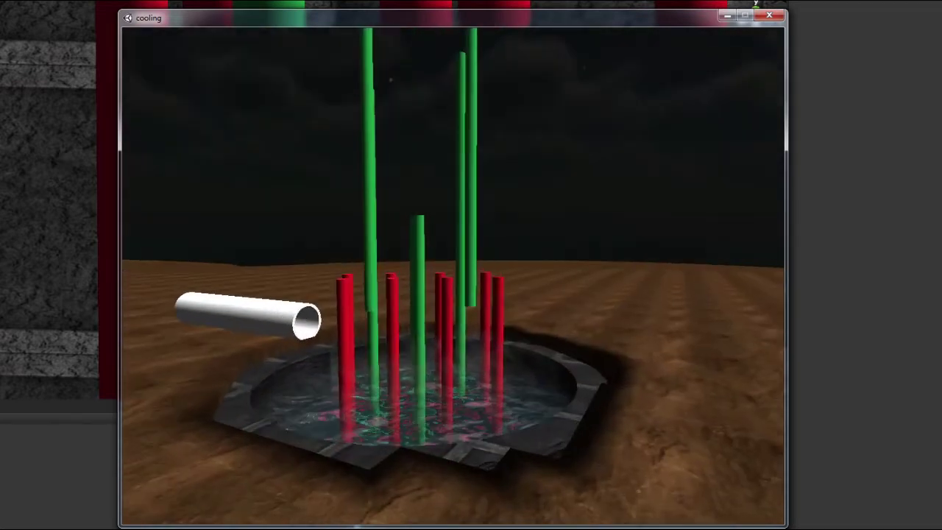
pyautogui.press('w')
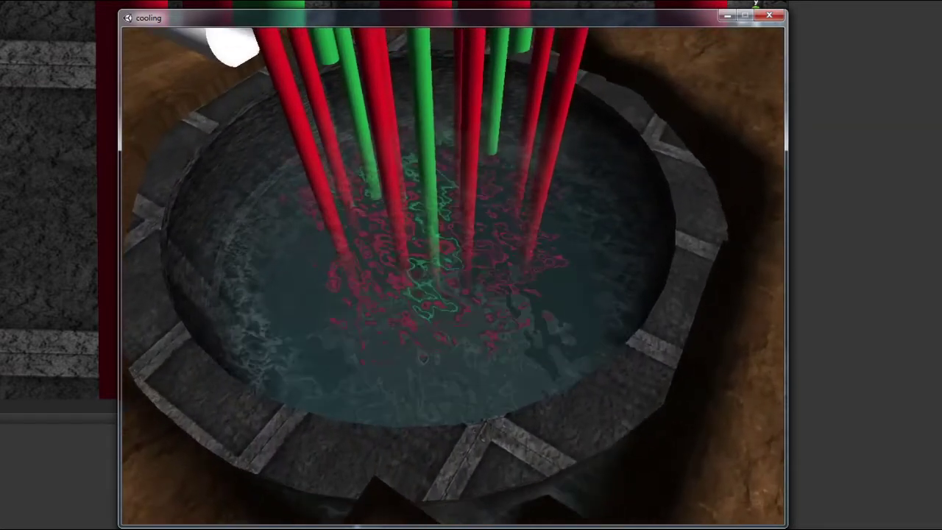
pyautogui.press('w')
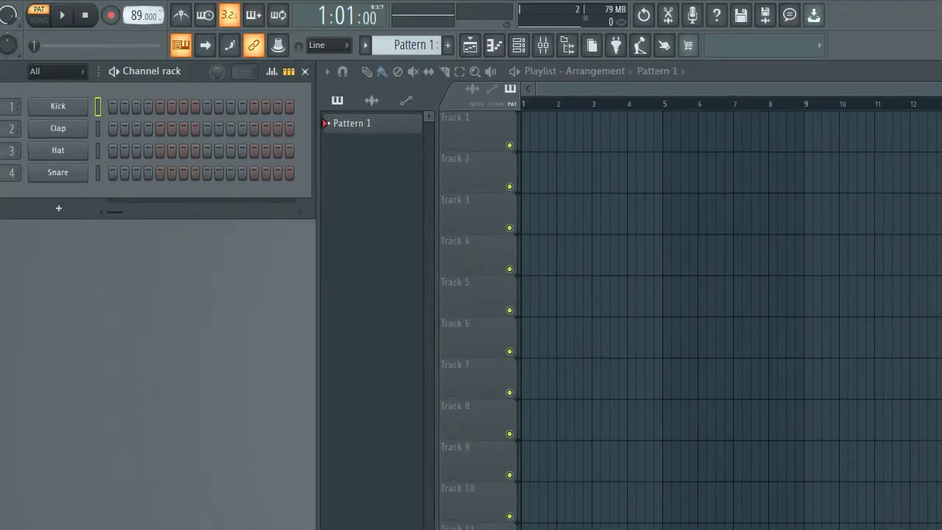
# Step: Add a reFX Nexus instrument channel in FL Studio and move its plugin window up into full view
pyautogui.click(44, 211)
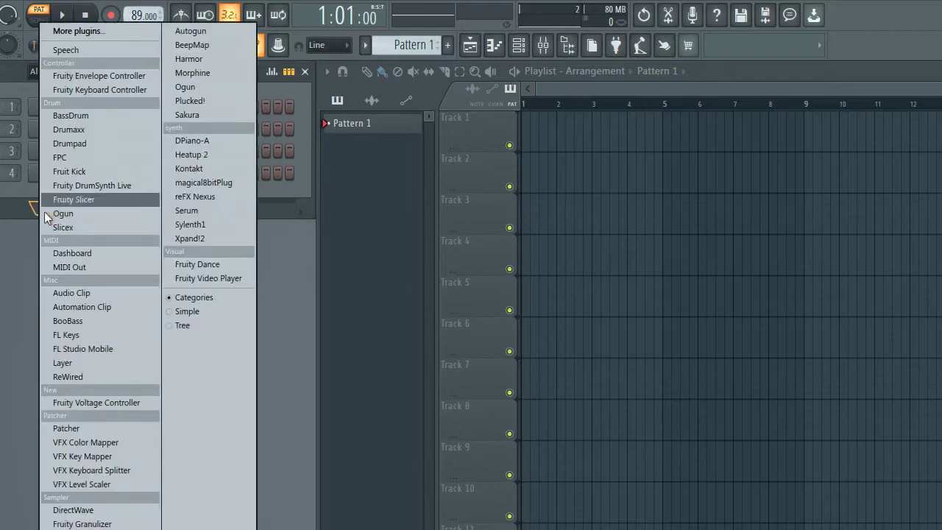
pyautogui.click(228, 200)
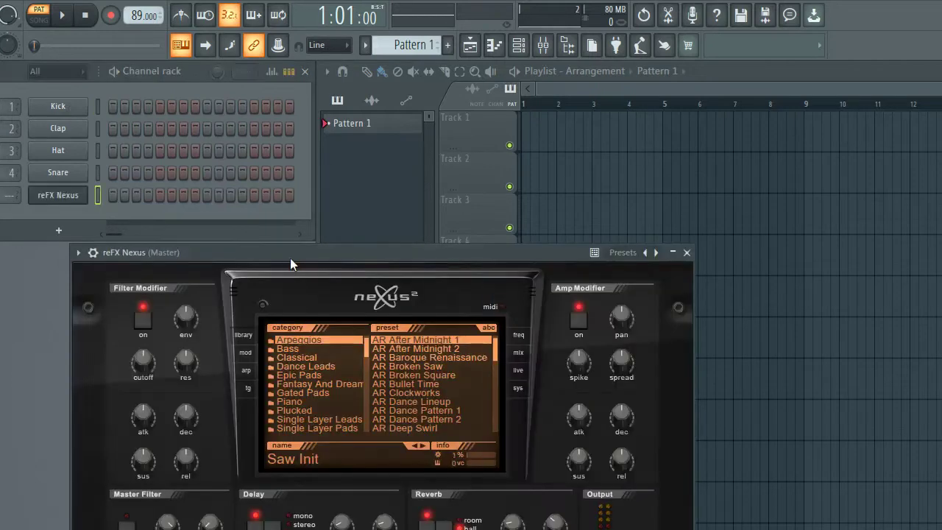
pyautogui.moveTo(290, 257); pyautogui.dragTo(353, 138)
# Step: Load the PN Piano Crushed preset from the Piano category in reFX Nexus
pyautogui.click(373, 299)
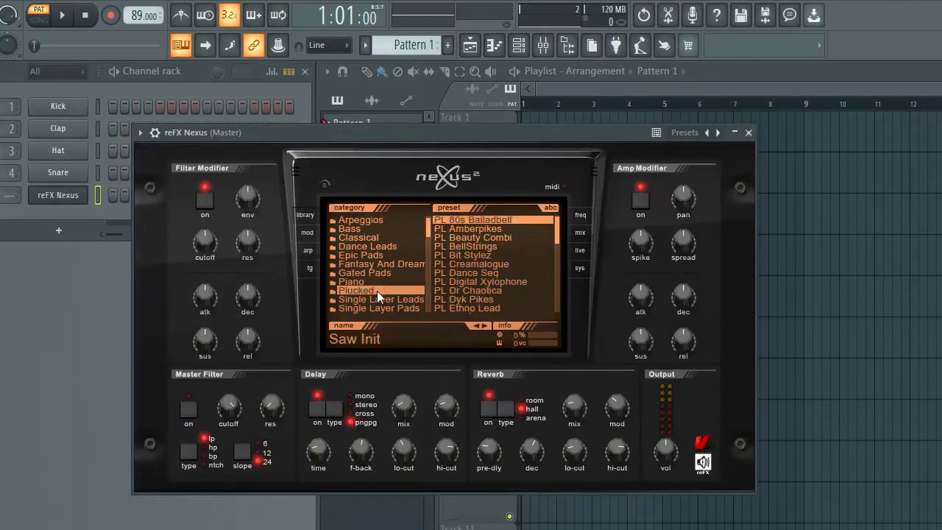
pyautogui.click(401, 281)
pyautogui.scroll(-3, 478, 283)
pyautogui.click(496, 290)
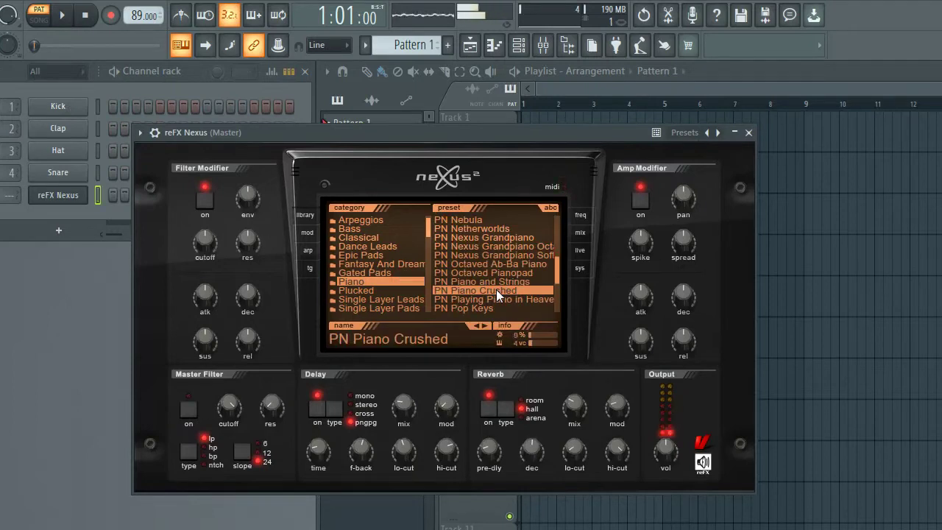
# Step: Open the piano roll of the reFX Nexus channel and place a one-beat B4 note at the start of bar 1
pyautogui.rightClick(58, 195)
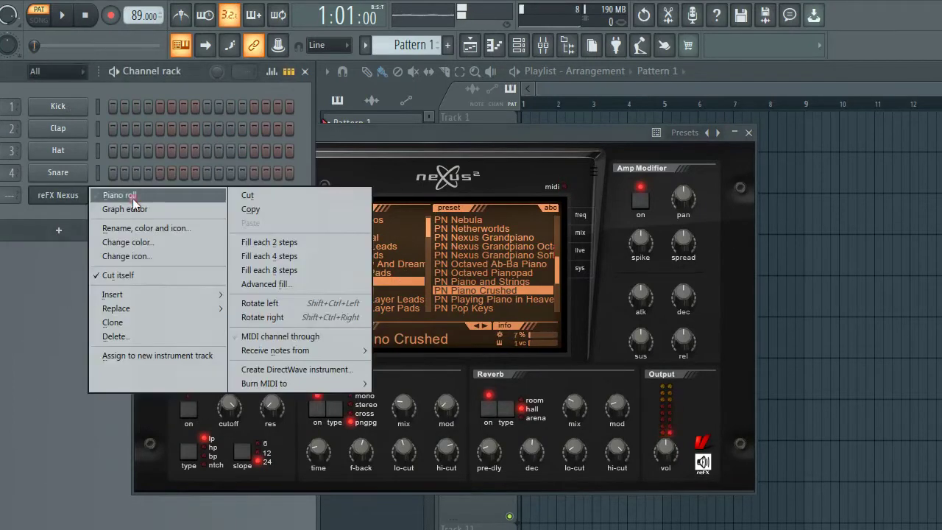
pyautogui.click(125, 194)
pyautogui.doubleClick(615, 292)
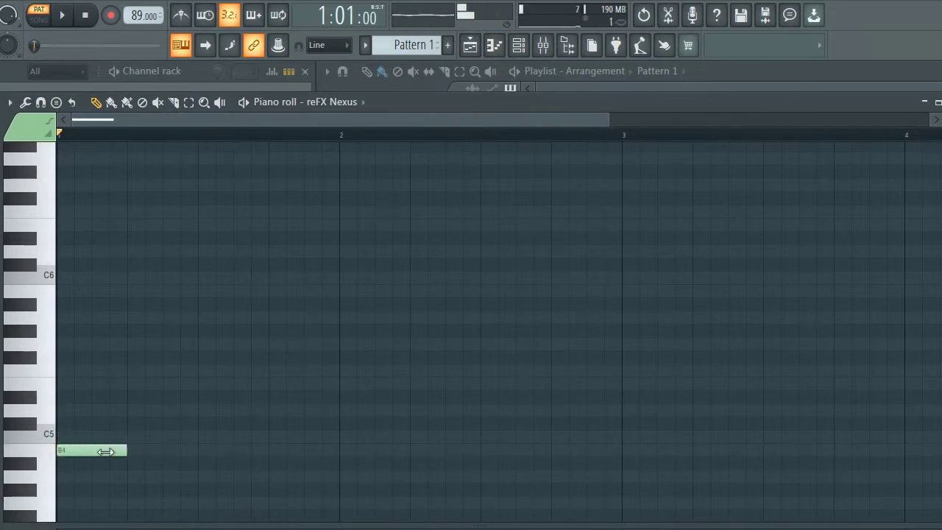
# Step: Complete the bar 1 melody with a one-beat F#5, half-beat E5 and D5 notes, and a one-beat G5
pyautogui.click(140, 358)
pyautogui.click(204, 423)
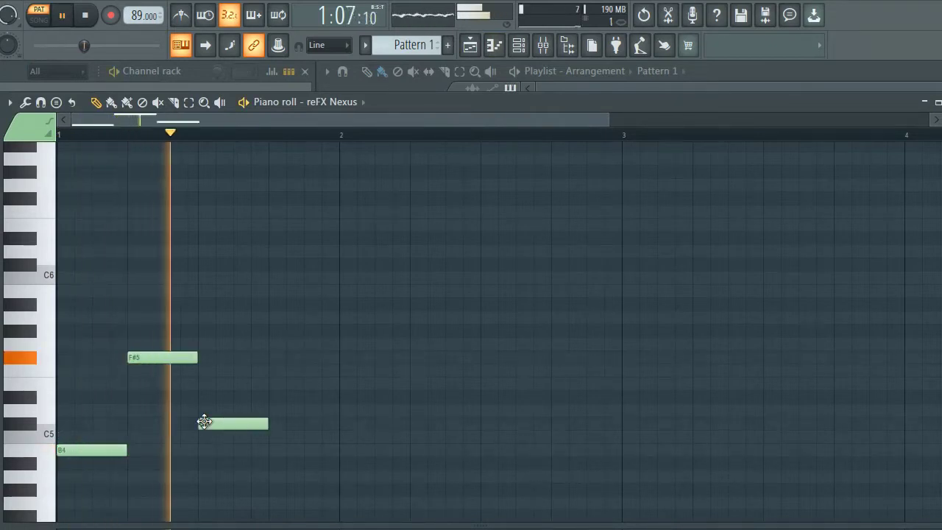
pyautogui.moveTo(265, 424); pyautogui.dragTo(239, 422)
pyautogui.click(238, 436)
pyautogui.press('space')
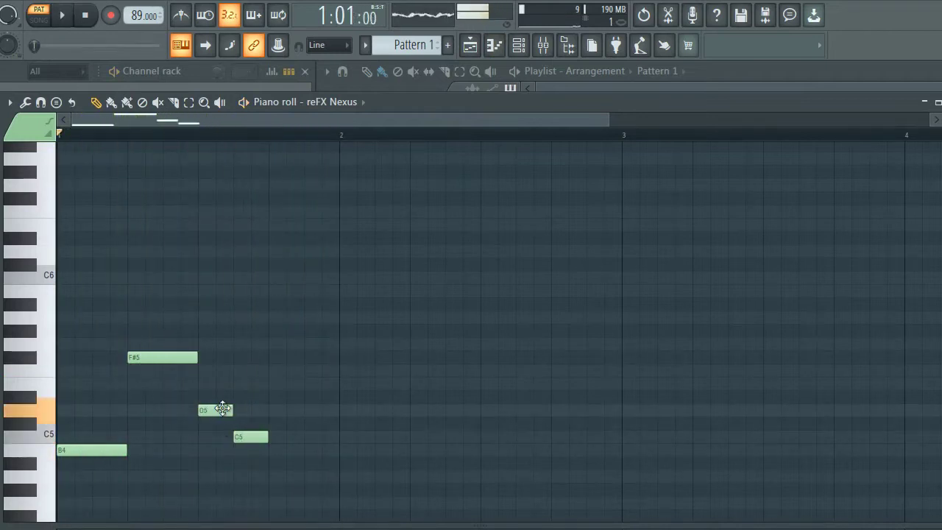
pyautogui.press('space')
pyautogui.moveTo(250, 437); pyautogui.dragTo(248, 412)
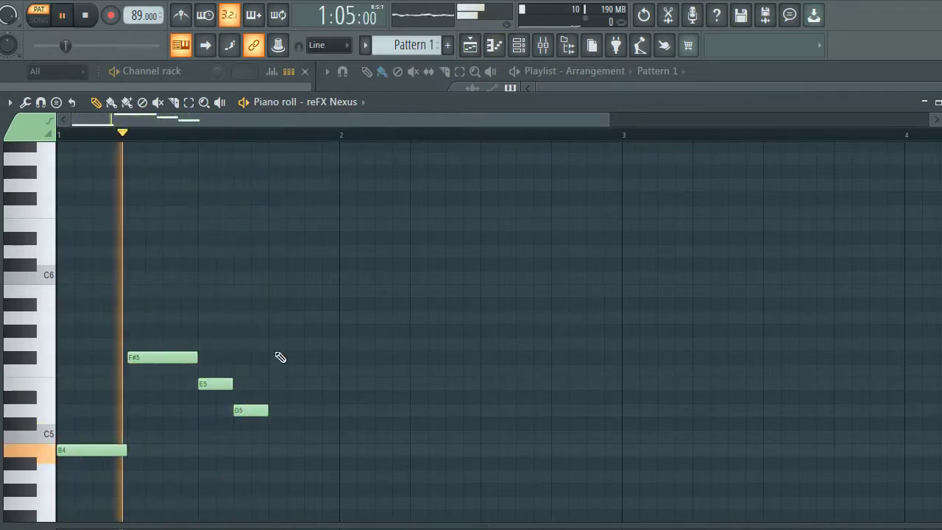
pyautogui.click(278, 344)
pyautogui.moveTo(303, 344); pyautogui.dragTo(338, 344)
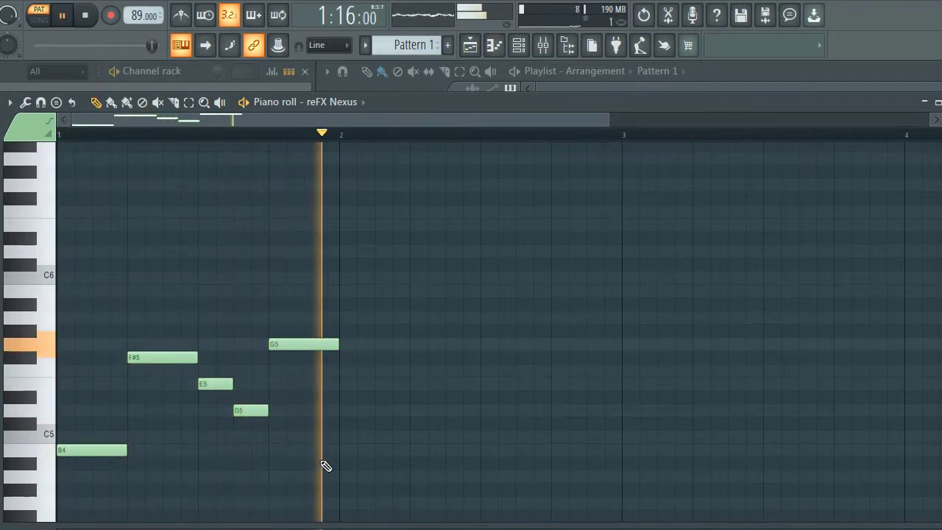
# Step: Fill bar 2 with one-beat B5 and F#5 notes, half-beat A5 and B5 notes, and a closing one-beat F#5
pyautogui.click(345, 292)
pyautogui.moveTo(379, 358); pyautogui.dragTo(439, 355)
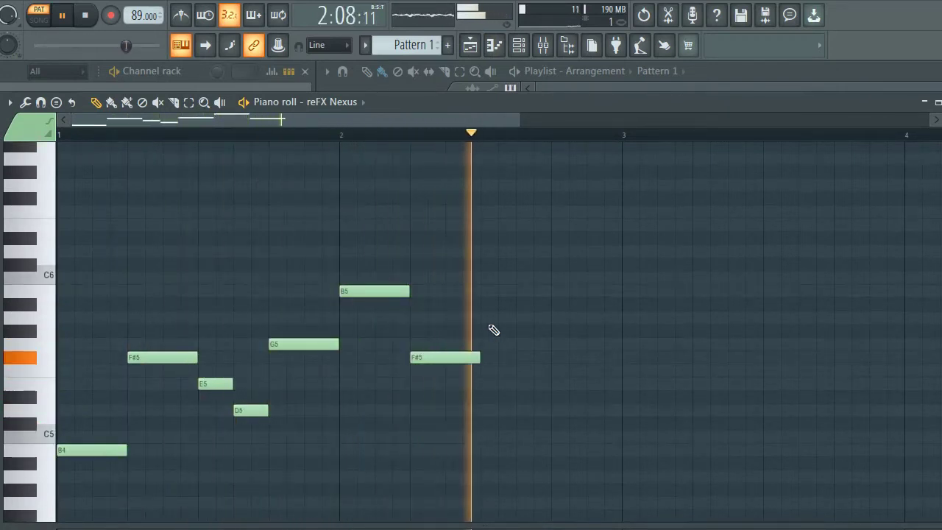
pyautogui.click(476, 317)
pyautogui.moveTo(550, 317); pyautogui.dragTo(512, 316)
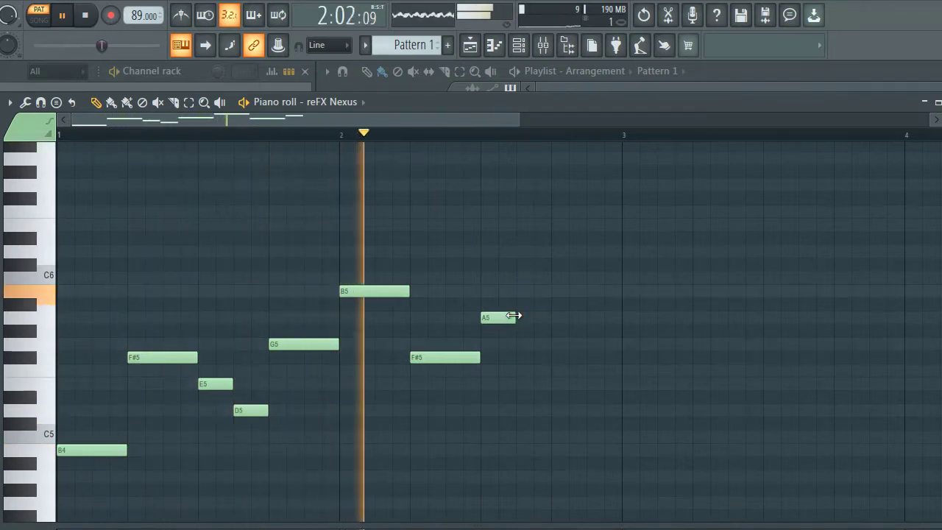
pyautogui.click(524, 291)
pyautogui.click(553, 358)
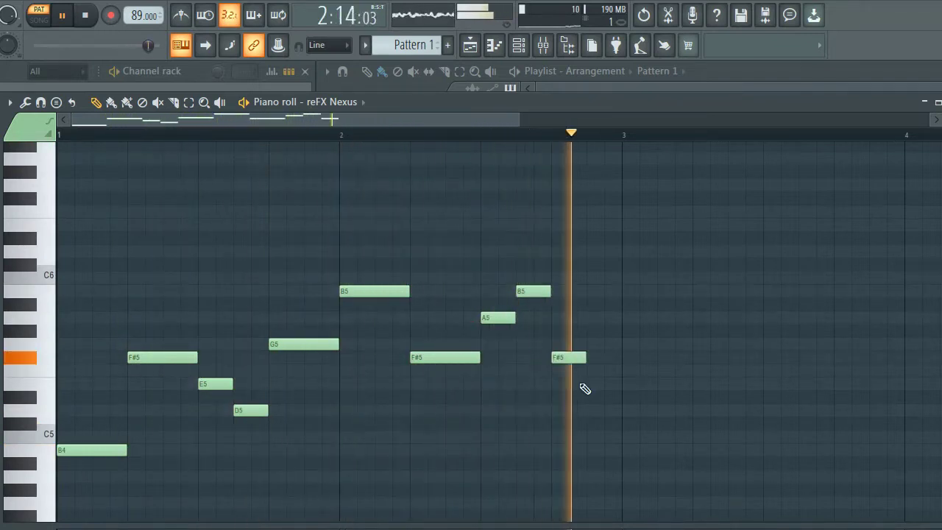
pyautogui.moveTo(584, 358); pyautogui.dragTo(617, 359)
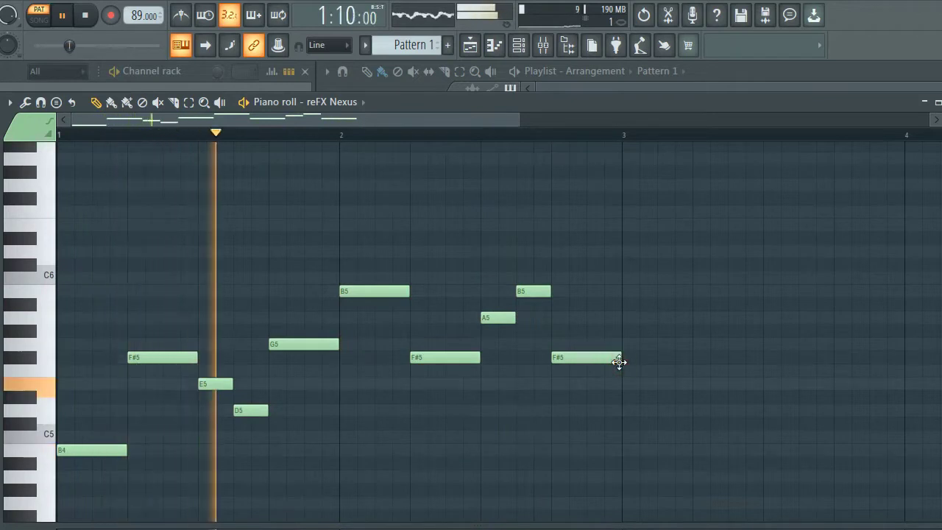
# Step: Fill bar 3 with one-beat D#5, C5 and E5 notes followed by half-beat F#5 and G5 notes
pyautogui.moveTo(517, 119); pyautogui.dragTo(822, 126)
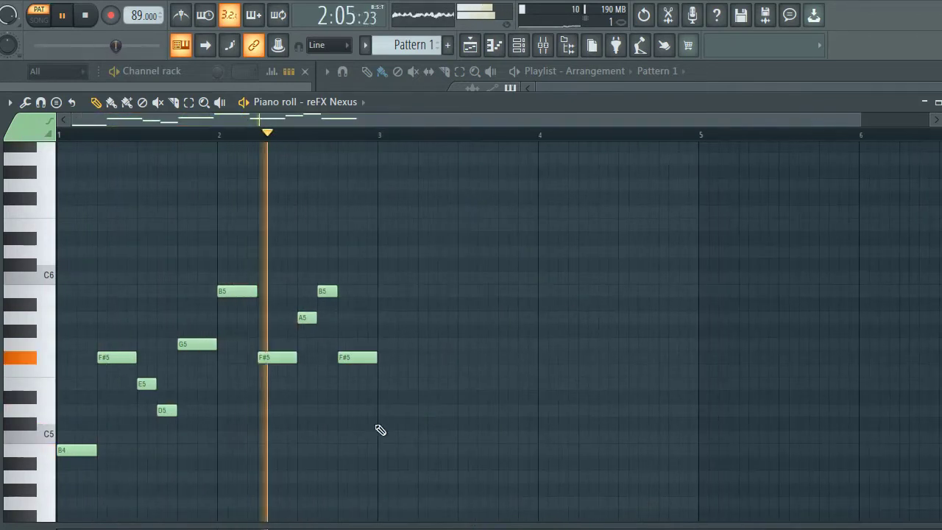
pyautogui.click(383, 398)
pyautogui.moveTo(420, 396); pyautogui.dragTo(456, 397)
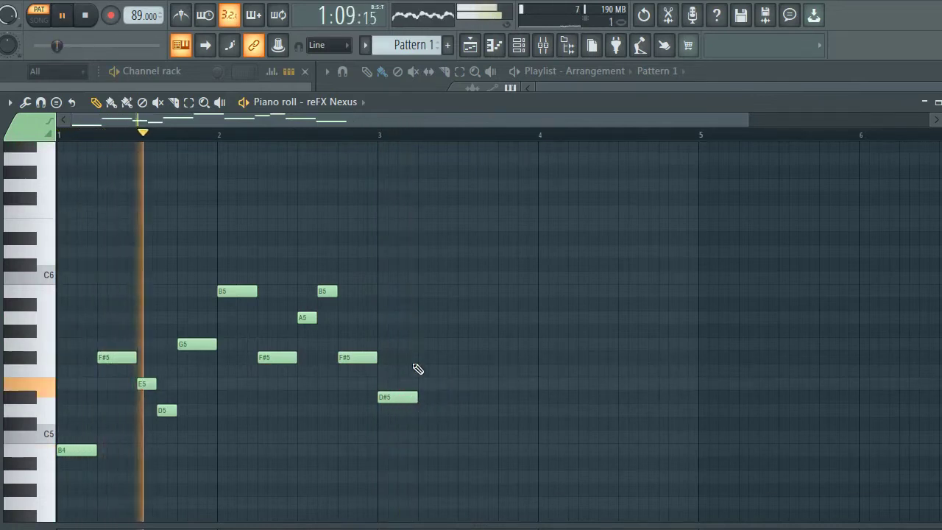
pyautogui.click(423, 437)
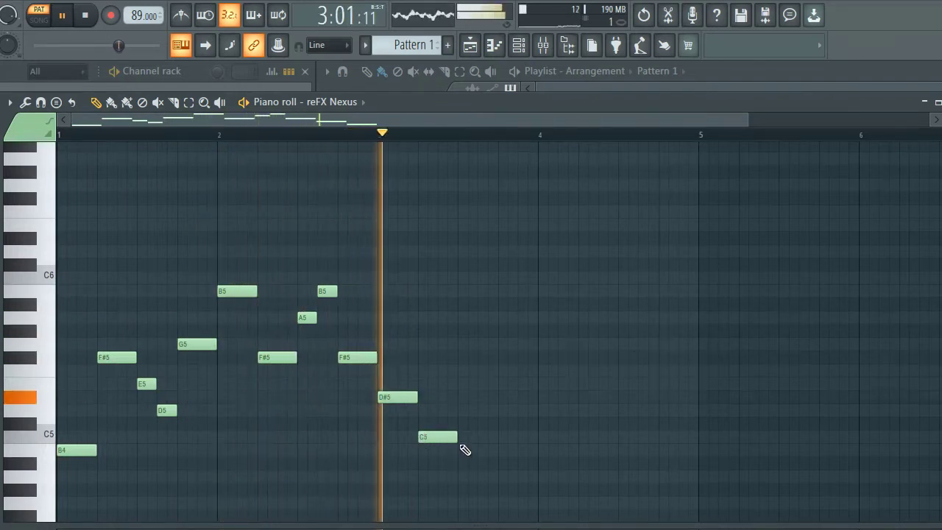
pyautogui.click(461, 398)
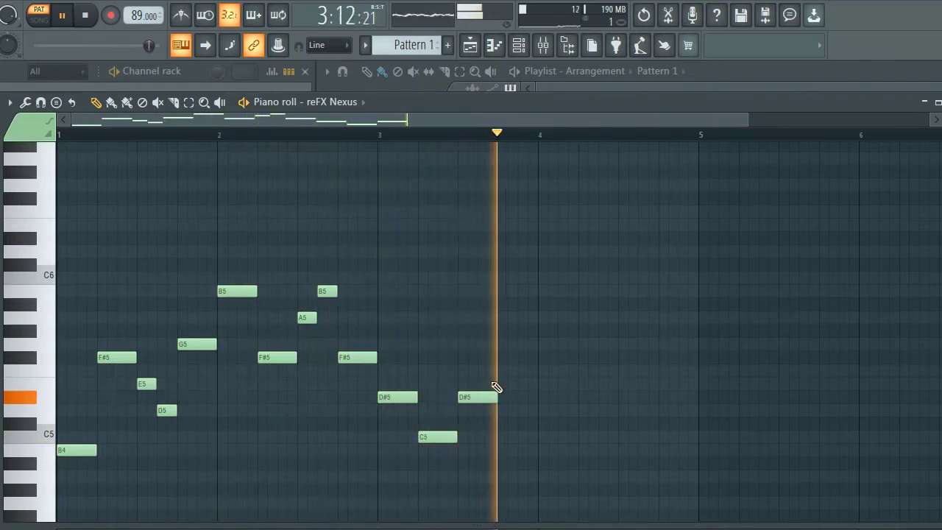
pyautogui.press('space')
pyautogui.click(504, 356)
pyautogui.moveTo(534, 358); pyautogui.dragTo(518, 358)
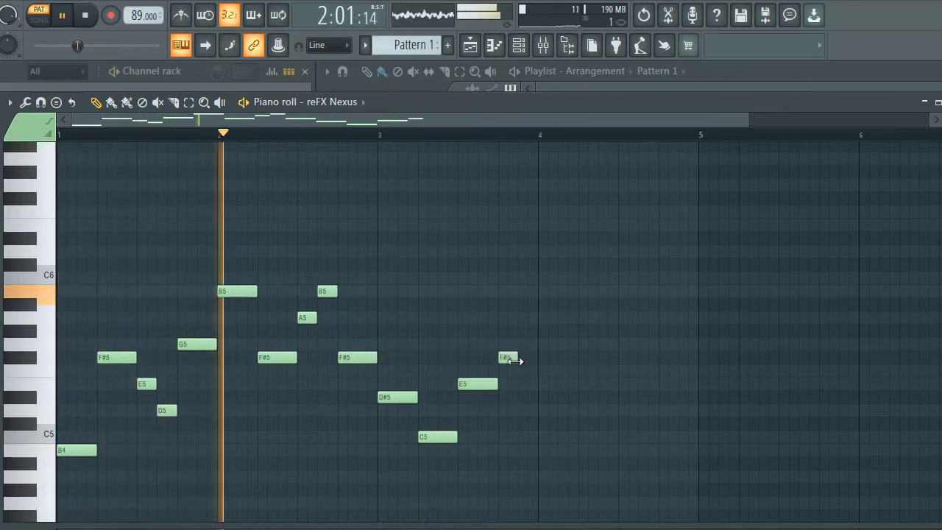
pyautogui.click(524, 343)
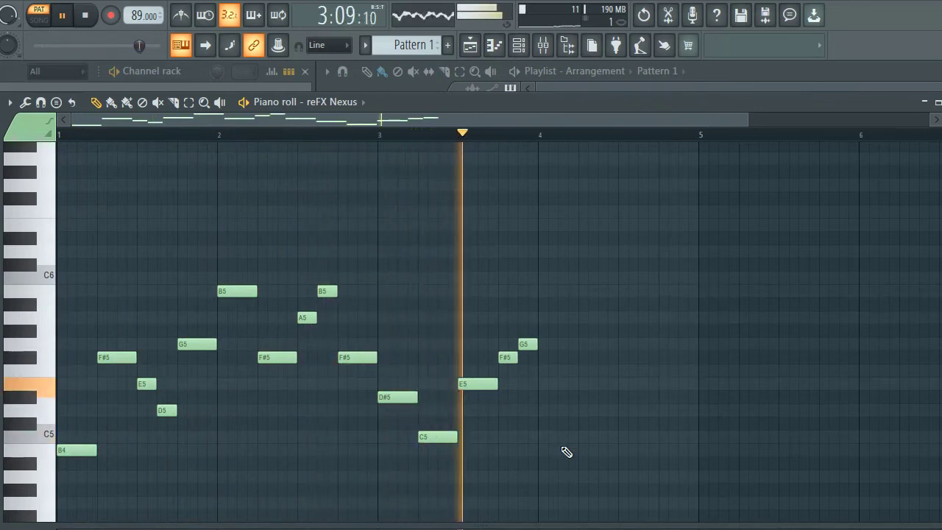
# Step: Fill bar 4 with one-beat D#5, D5 and E5 notes, ending on half-beat F5 and G5 notes
pyautogui.click(544, 383)
pyautogui.press('space')
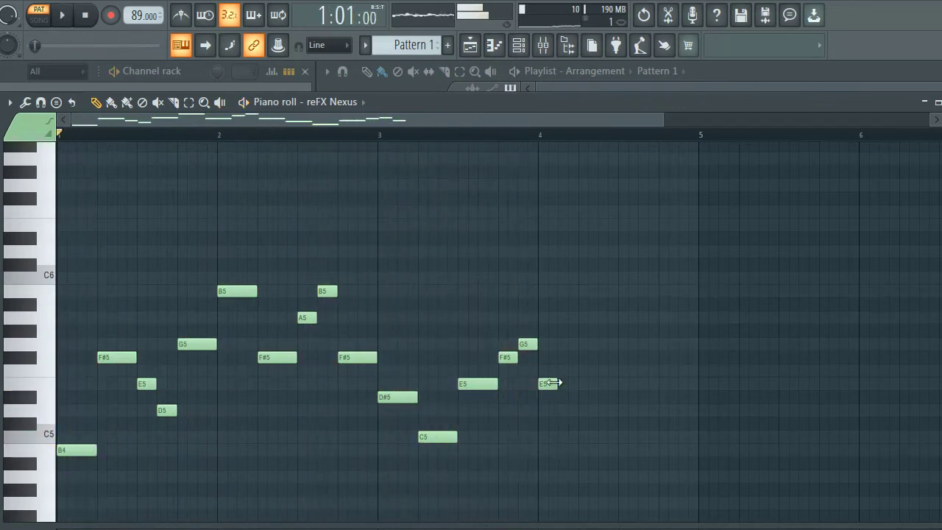
pyautogui.moveTo(554, 382)
pyautogui.mouseDown()
pyautogui.moveTo(575, 382)
pyautogui.moveTo(548, 398)
pyautogui.mouseUp()
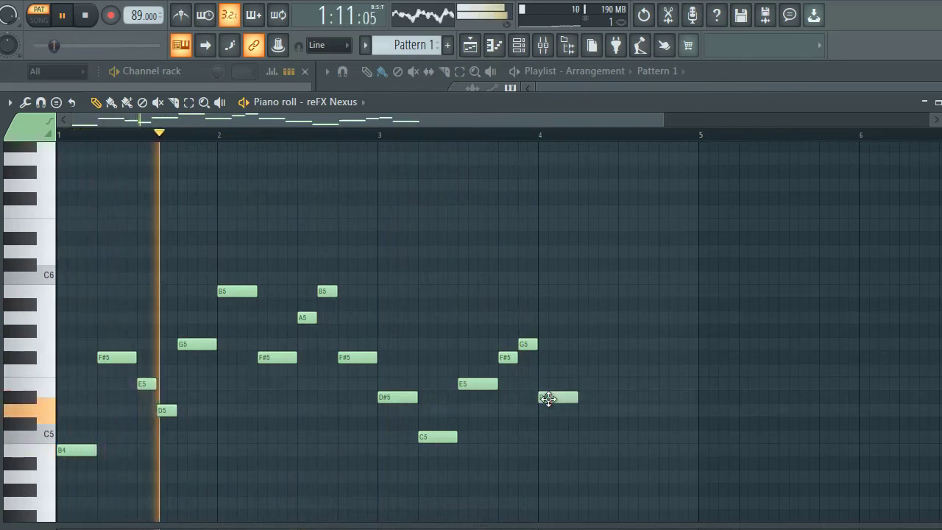
pyautogui.click(593, 410)
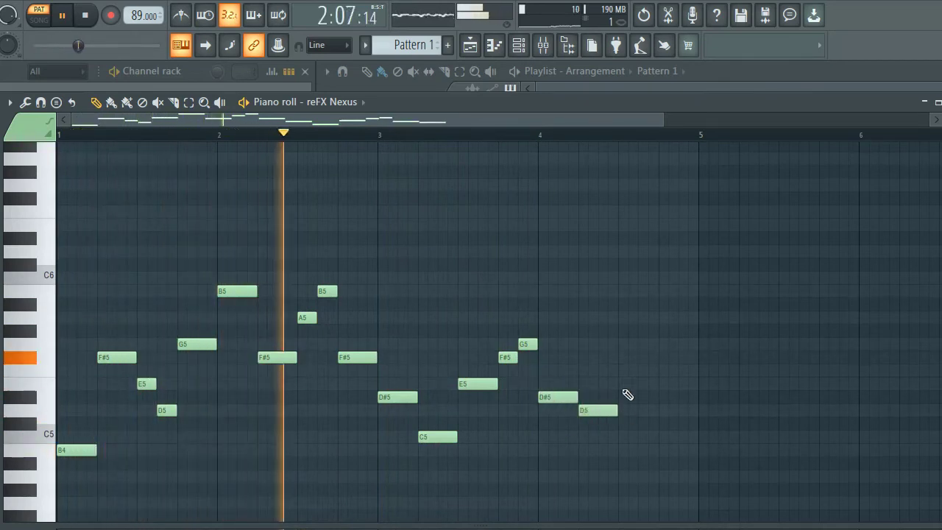
pyautogui.click(625, 385)
pyautogui.click(661, 371)
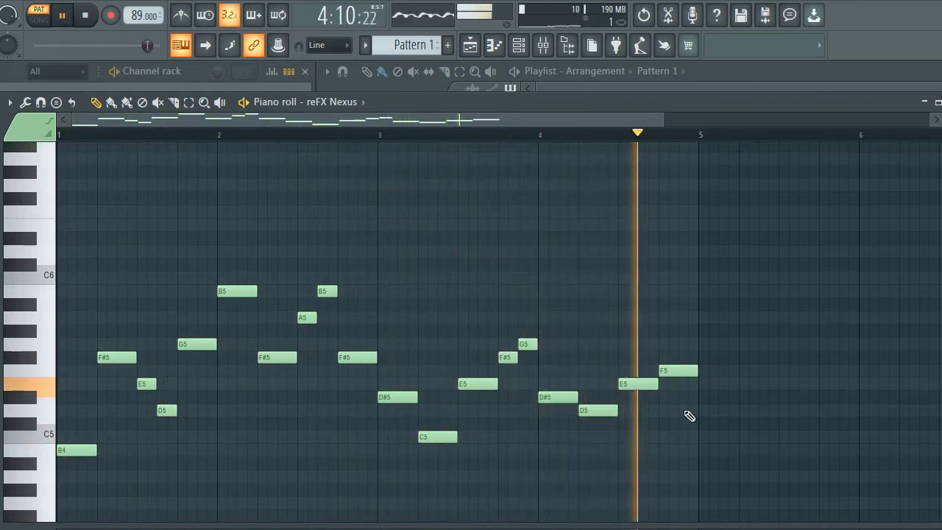
pyautogui.press('space')
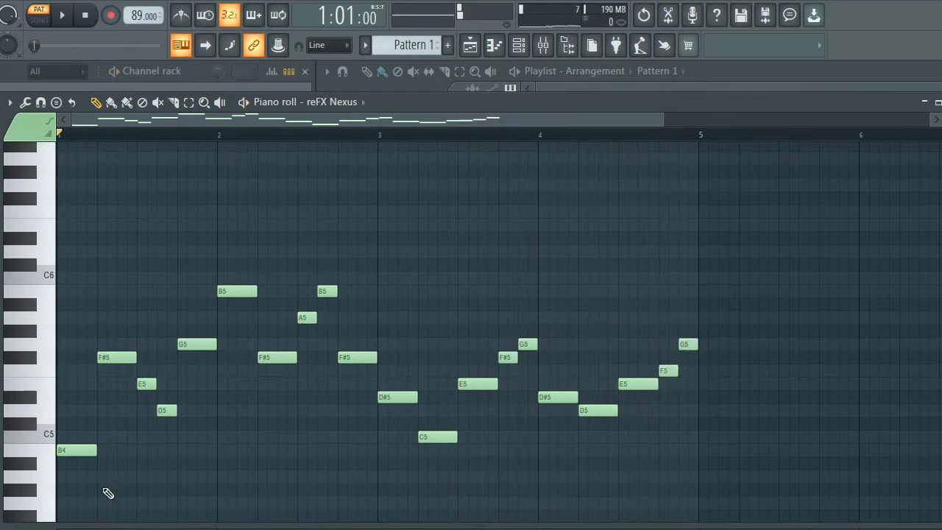
# Step: Add two-beat bass notes under the melody: B3 and C4 in bar 1 and D4 at the start of bar 2
pyautogui.scroll(-4, 108, 492)
pyautogui.moveTo(73, 450); pyautogui.dragTo(180, 450)
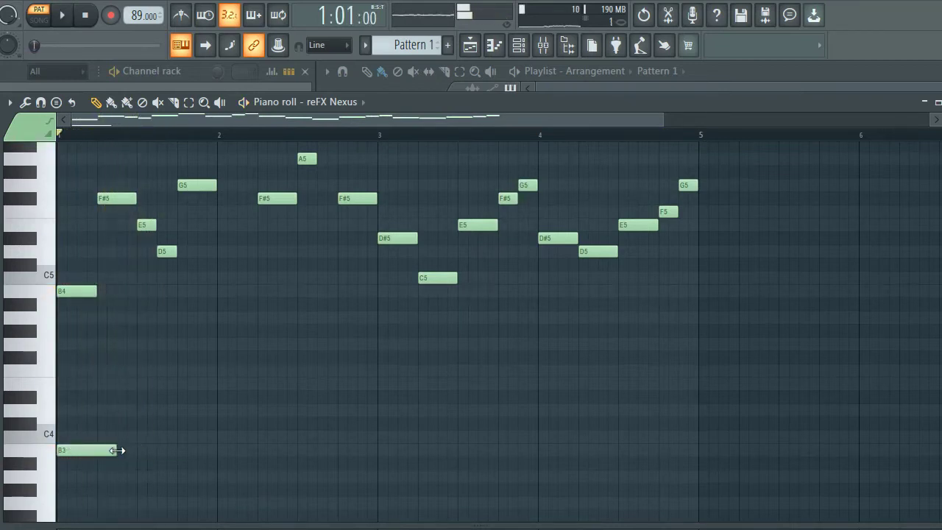
pyautogui.press('space')
pyautogui.click(141, 476)
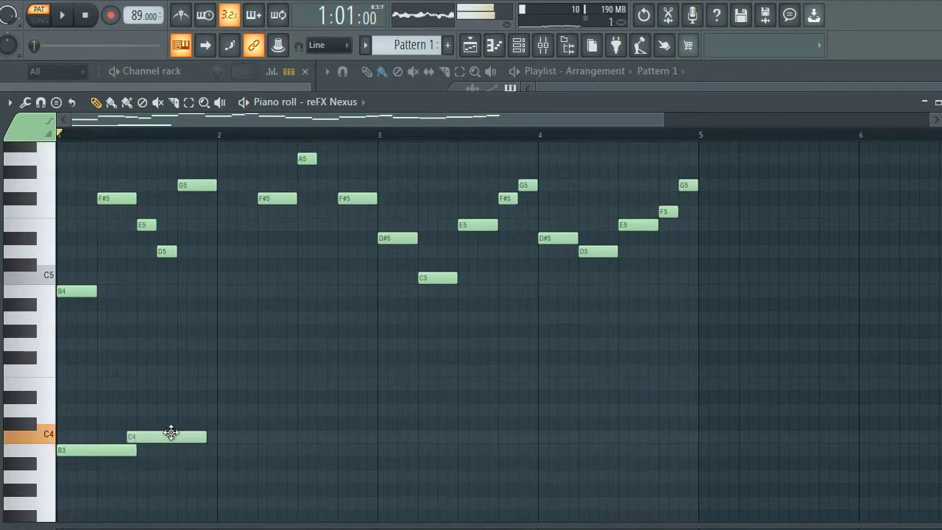
pyautogui.click(222, 411)
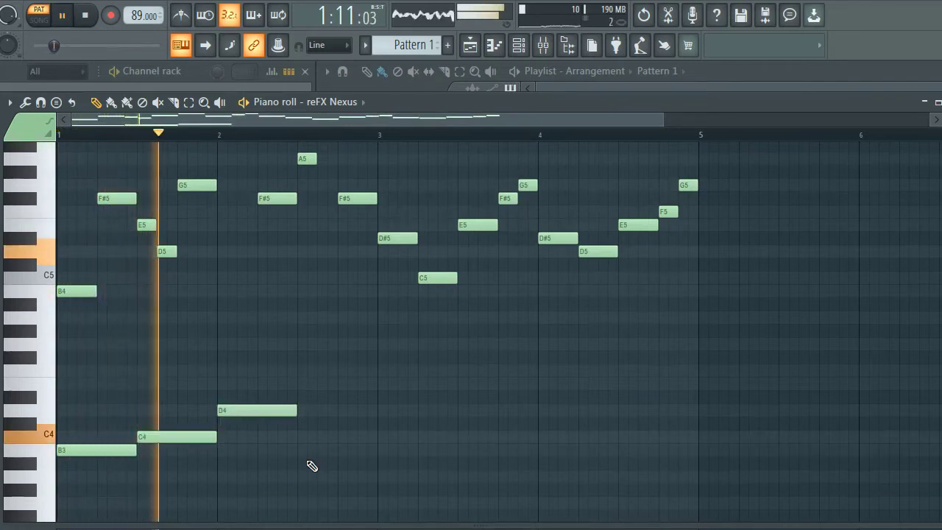
# Step: Complete the two-beat bass line: C4 ending bar 2, E4 and D4 in bar 3, F4 and E4 in bar 4
pyautogui.click(302, 437)
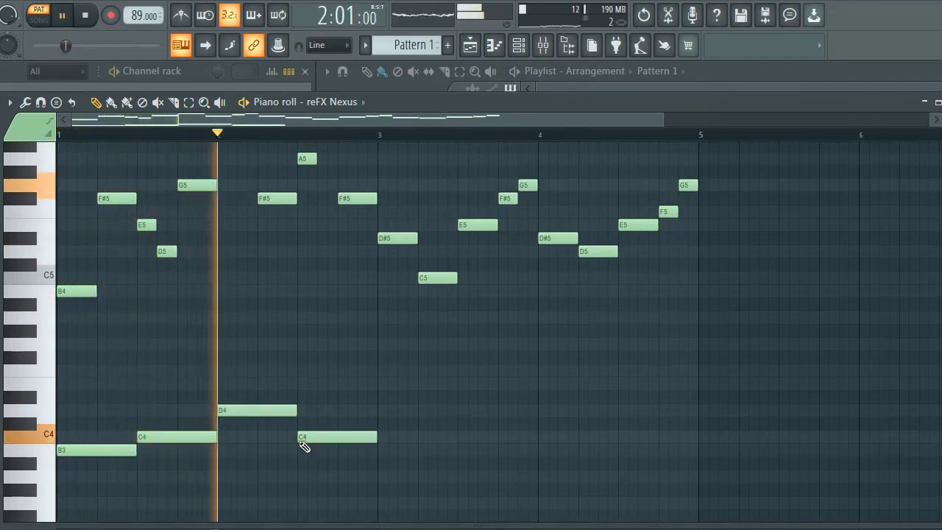
pyautogui.click(378, 386)
pyautogui.click(460, 410)
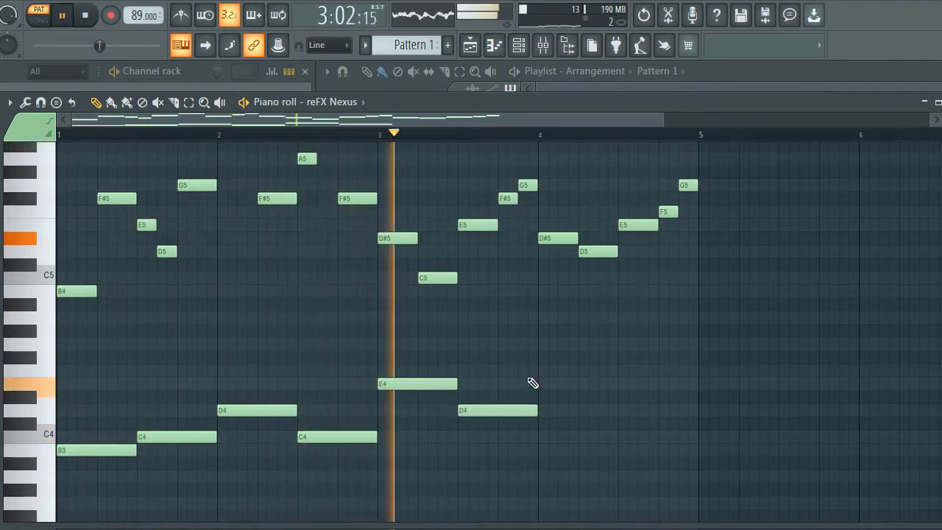
pyautogui.click(540, 372)
pyautogui.click(620, 384)
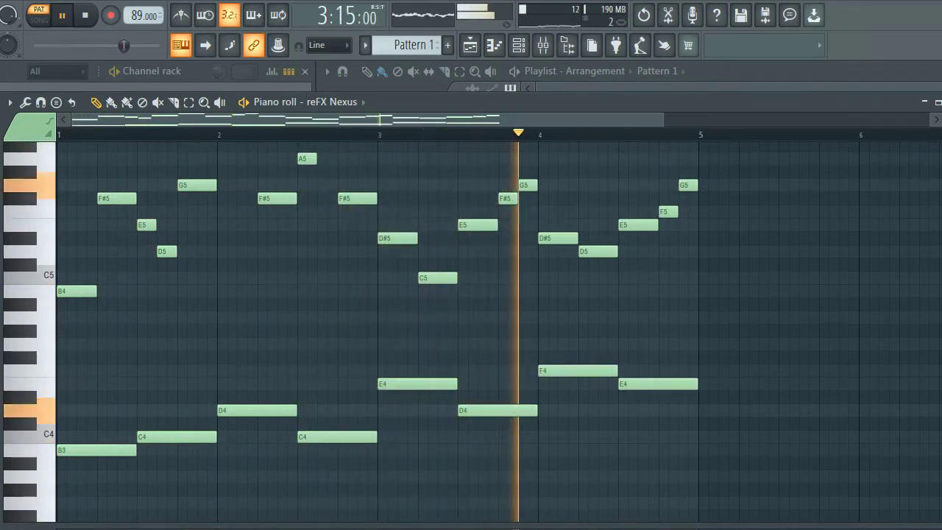
# Step: Close the piano roll and place Pattern 1 twice in a row on Track 1, at bars 1 and 5
pyautogui.moveTo(869, 108); pyautogui.dragTo(832, 103)
pyautogui.click(915, 103)
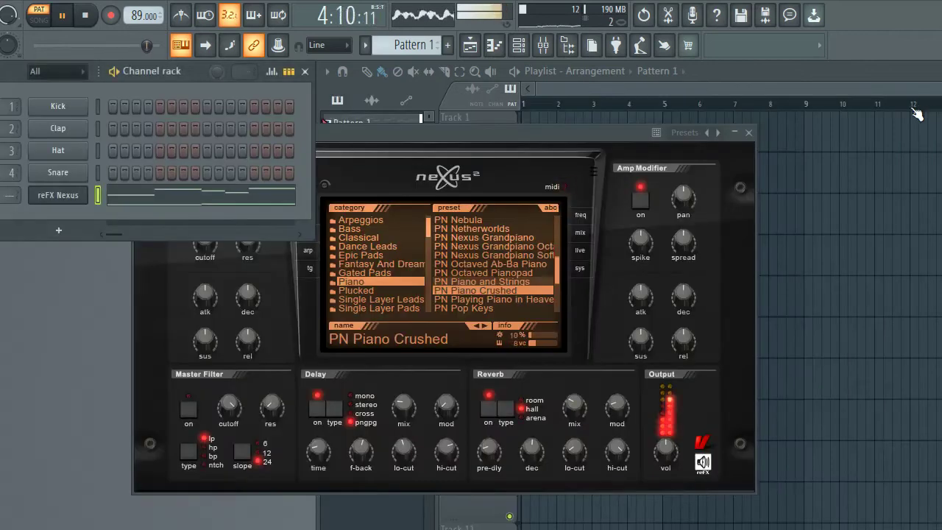
pyautogui.click(511, 138)
pyautogui.moveTo(529, 129); pyautogui.dragTo(501, 187)
pyautogui.click(537, 138)
pyautogui.press('space')
pyautogui.click(676, 135)
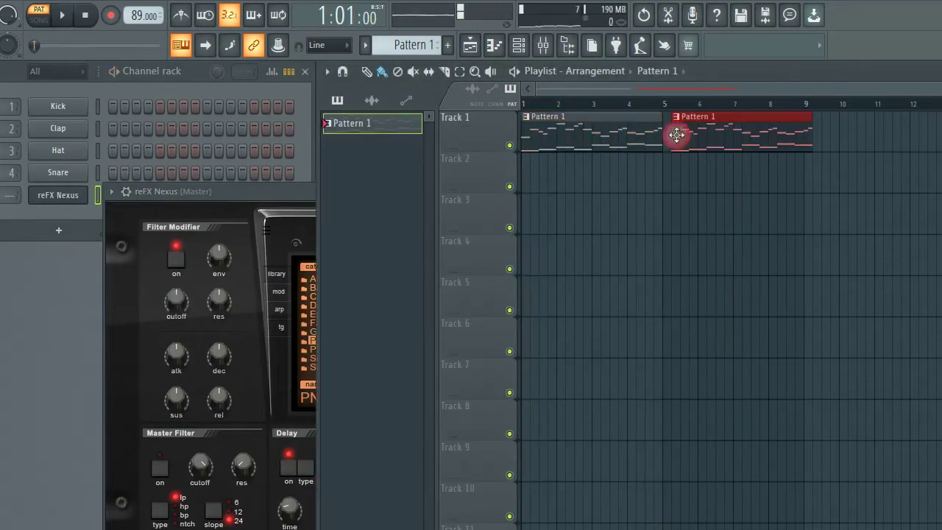
# Step: Create Pattern 2, paint it across bars 1 to 8 of Track 2 and switch playback to song mode
pyautogui.moveTo(408, 46); pyautogui.dragTo(409, 38)
pyautogui.moveTo(531, 171); pyautogui.dragTo(771, 194)
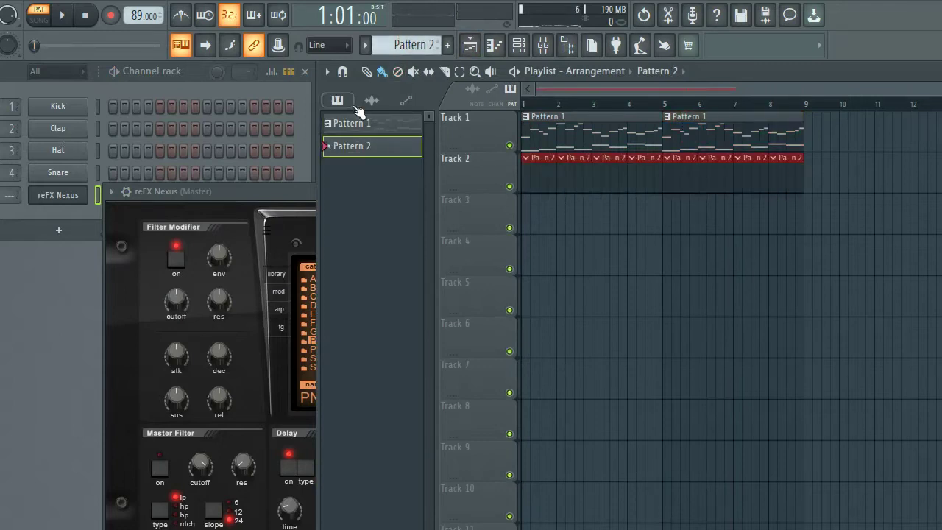
pyautogui.click(272, 100)
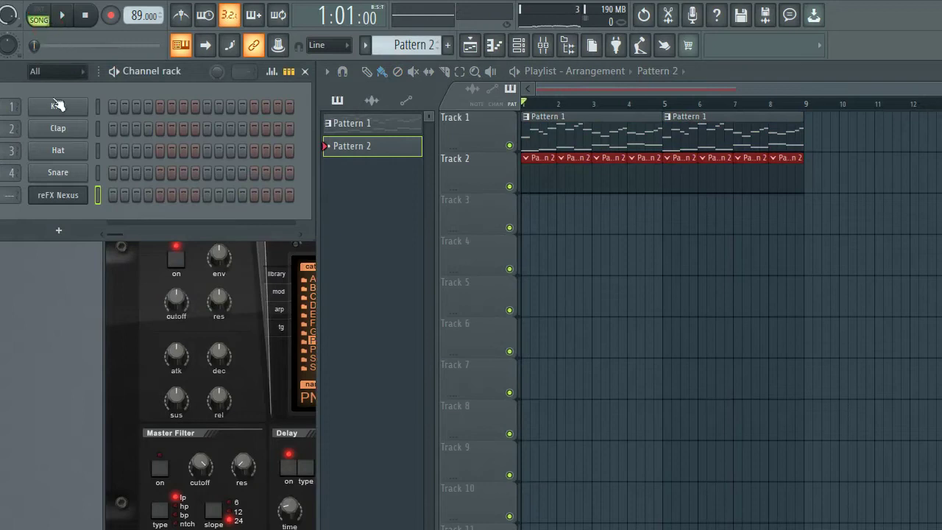
# Step: Fill the Kick channel of Pattern 2 on each 4 steps and play the song
pyautogui.rightClick(58, 105)
pyautogui.click(277, 169)
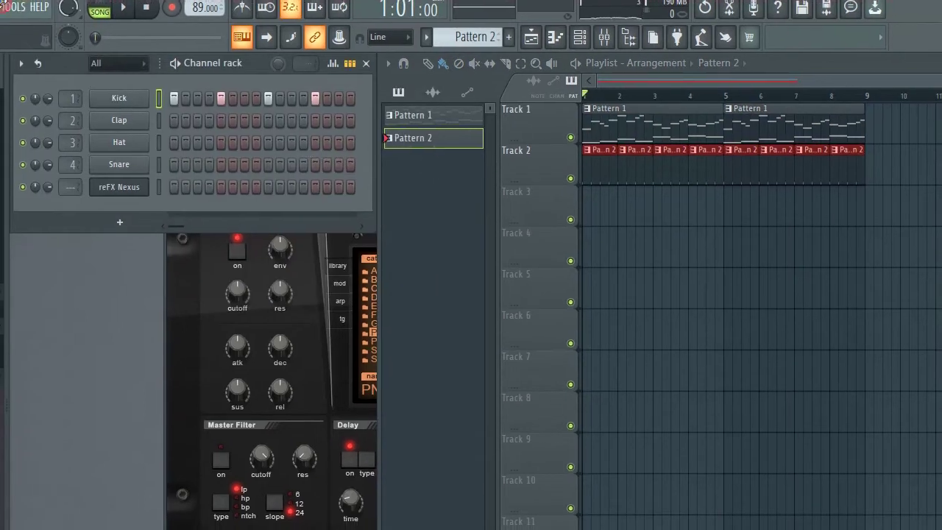
pyautogui.click(123, 8)
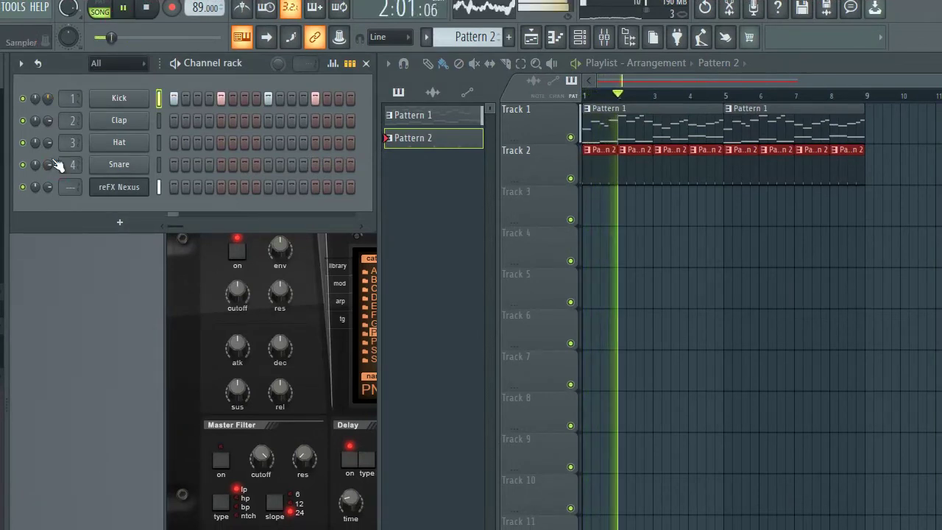
# Step: Fill the Hat channel on each 2 steps, lower its volume and stop playback
pyautogui.rightClick(136, 143)
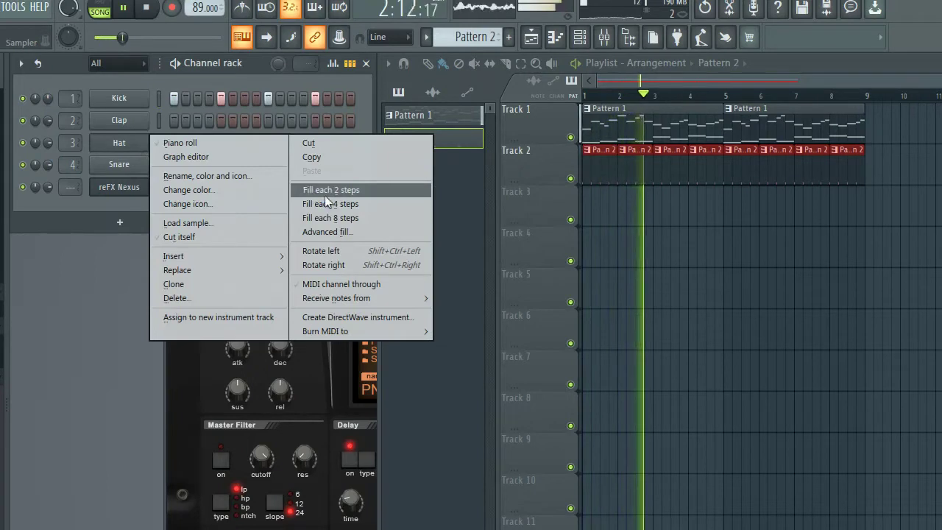
pyautogui.click(324, 190)
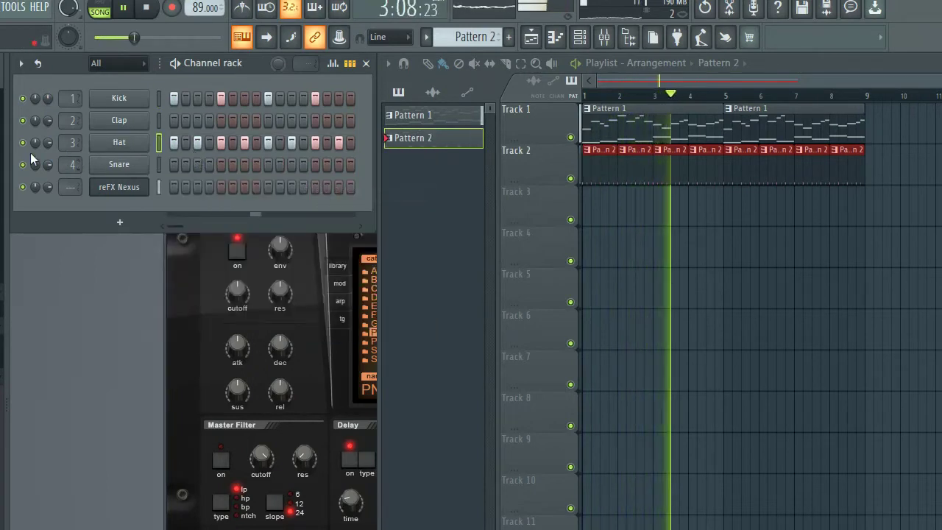
pyautogui.moveTo(48, 144); pyautogui.dragTo(51, 171)
pyautogui.press('space')
# Step: Refill the Hat channel on each 4 steps and add extra hits on steps 3, 15 and 16
pyautogui.rightClick(139, 139)
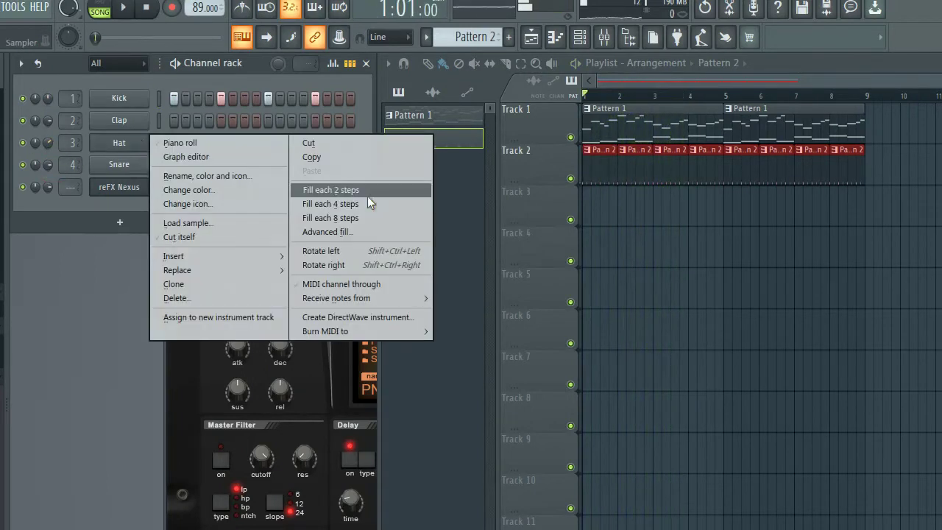
pyautogui.click(330, 204)
pyautogui.press('space')
pyautogui.click(197, 142)
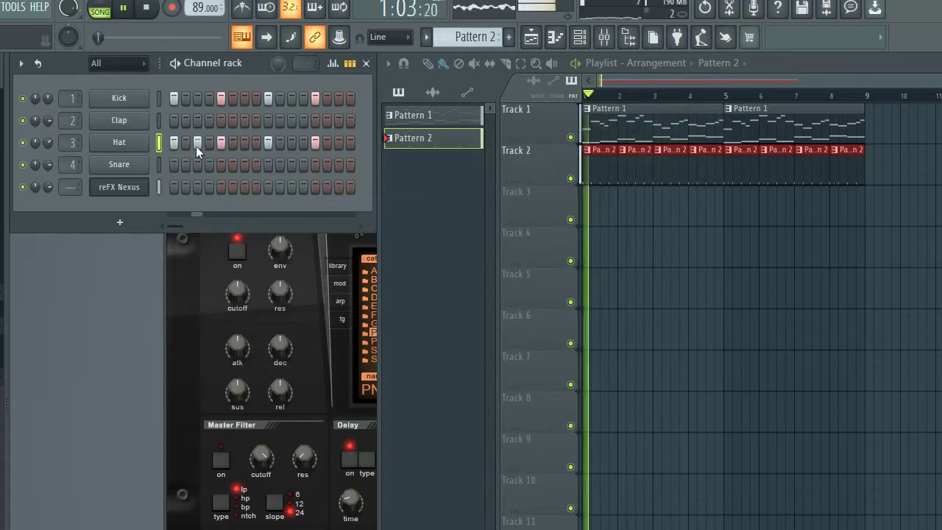
pyautogui.click(338, 145)
pyautogui.click(347, 145)
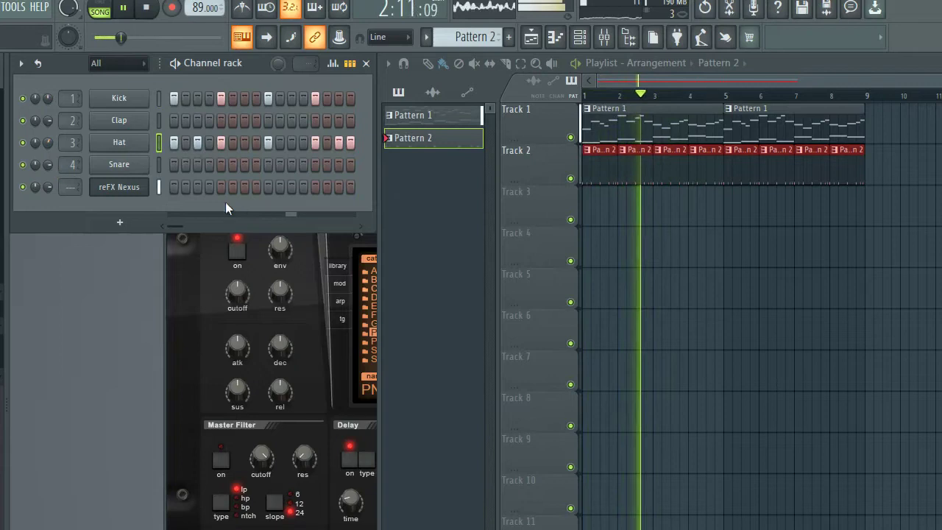
pyautogui.click(174, 165)
pyautogui.click(185, 165)
pyautogui.press('space')
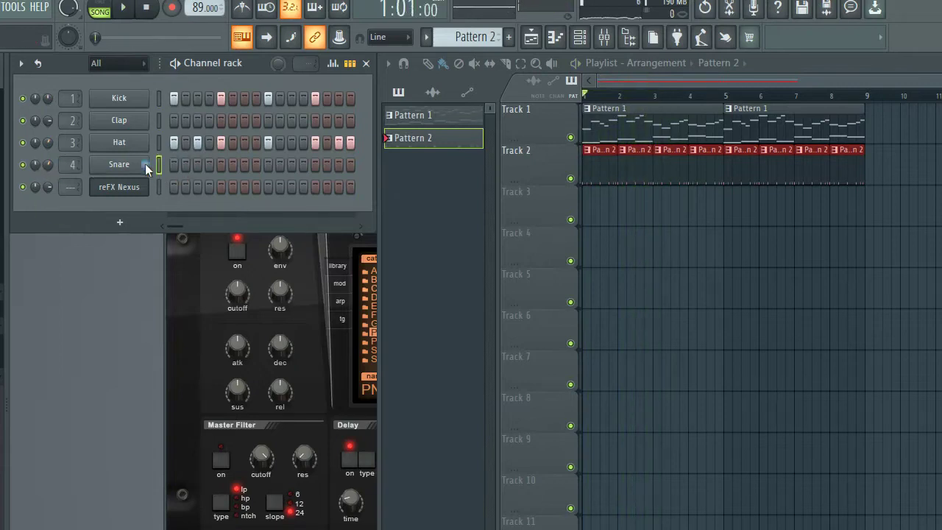
# Step: Fill the Snare channel on each 8 steps and play the song
pyautogui.rightClick(126, 168)
pyautogui.click(362, 233)
pyautogui.press('space')
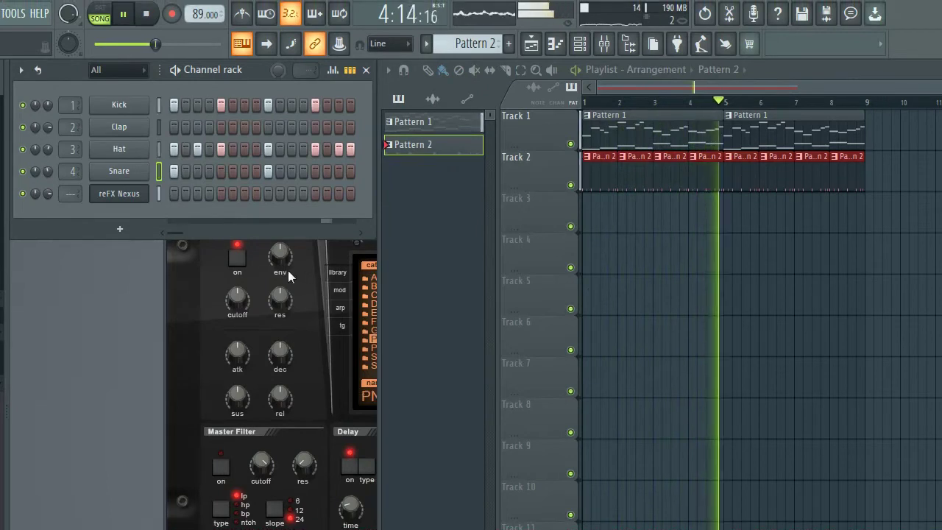
# Step: Select Pattern 1, open the reFX Nexus channel and load the PL Creamalogue preset from the Plucked category
pyautogui.click(471, 122)
pyautogui.press('space')
pyautogui.click(153, 195)
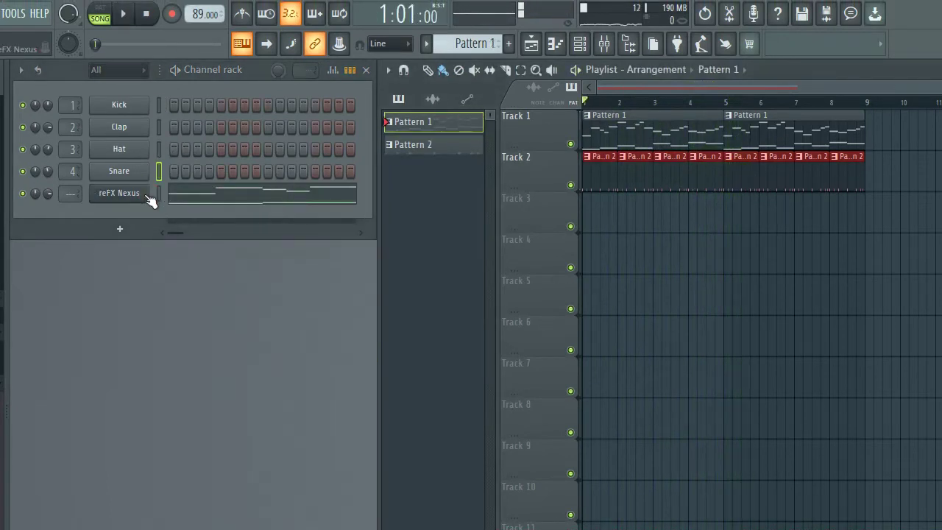
pyautogui.moveTo(301, 194); pyautogui.dragTo(228, 121)
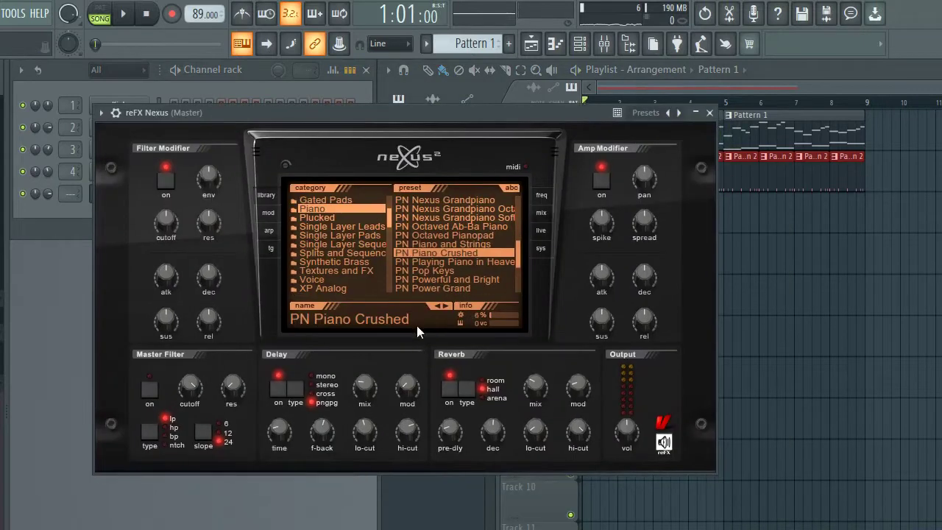
pyautogui.click(326, 219)
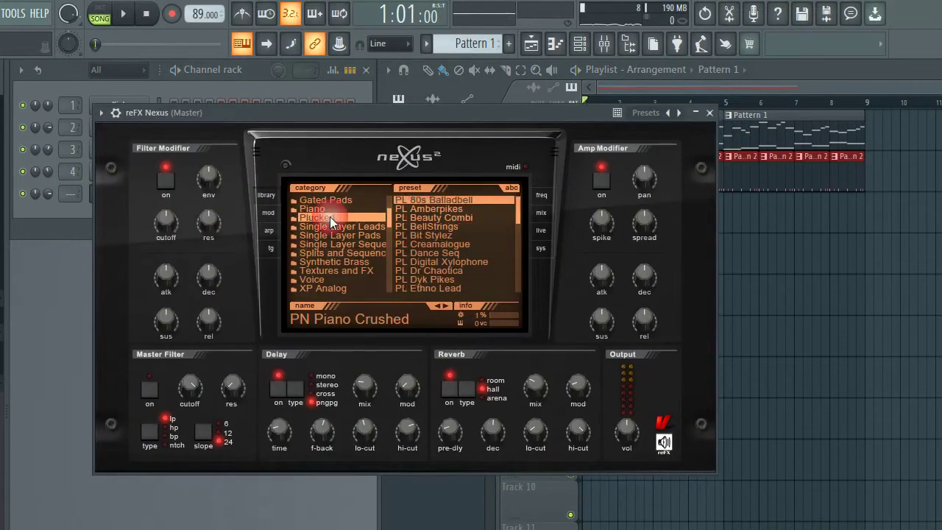
pyautogui.click(441, 243)
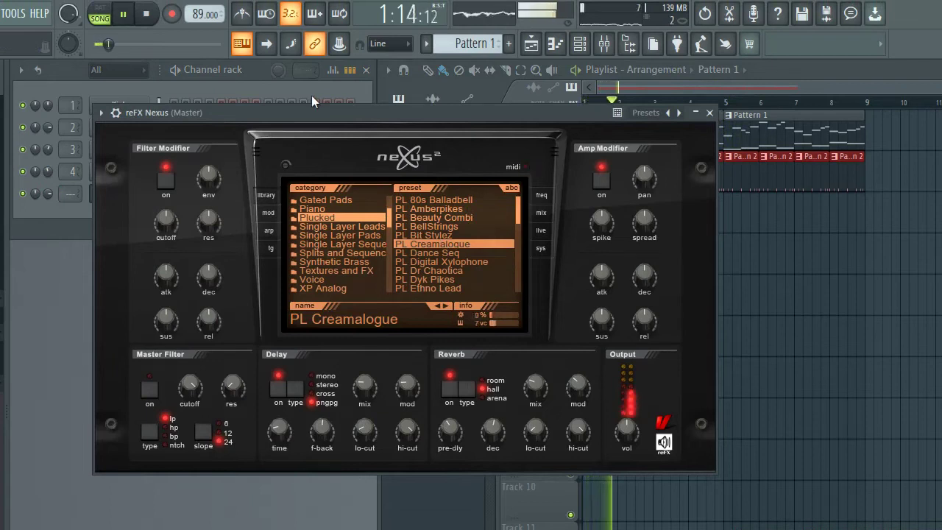
# Step: Review the reFX Nexus melody and bass notes in the piano roll during playback
pyautogui.moveTo(537, 113); pyautogui.dragTo(509, 246)
pyautogui.rightClick(145, 195)
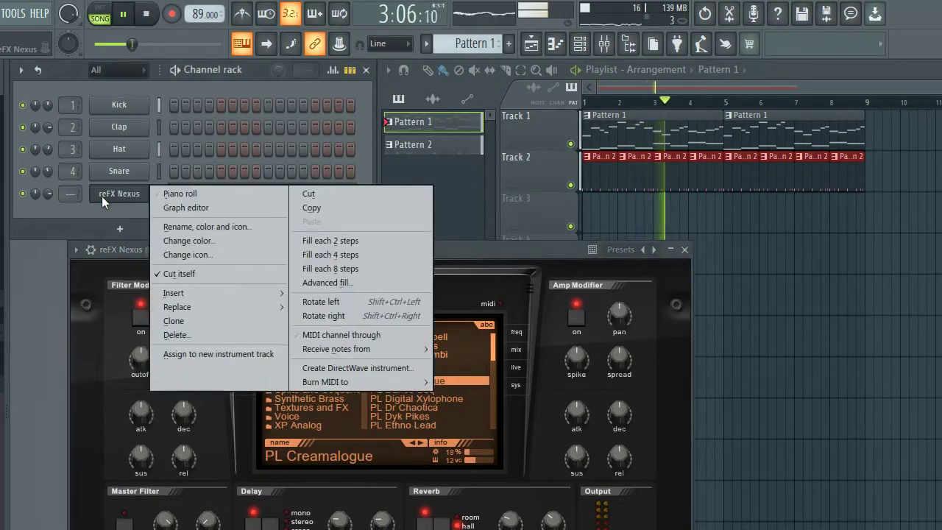
pyautogui.click(172, 193)
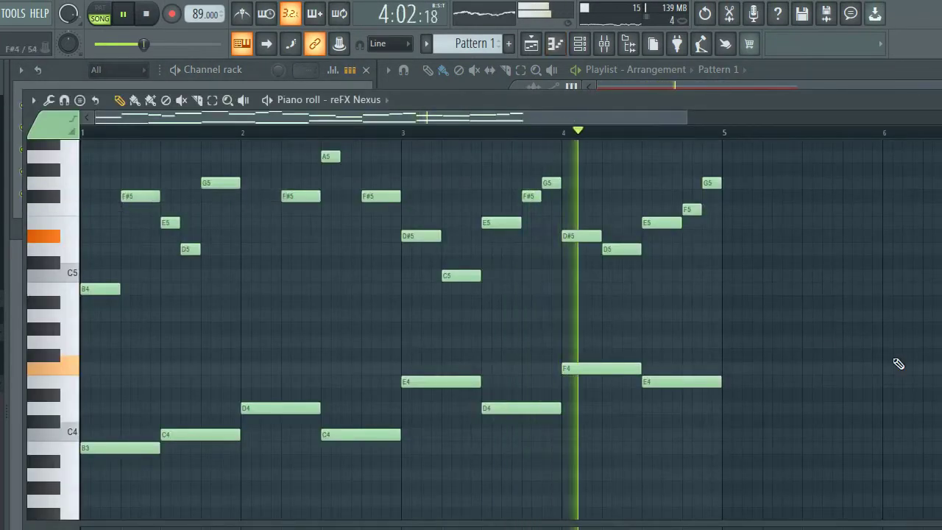
pyautogui.scroll(2, 871, 361)
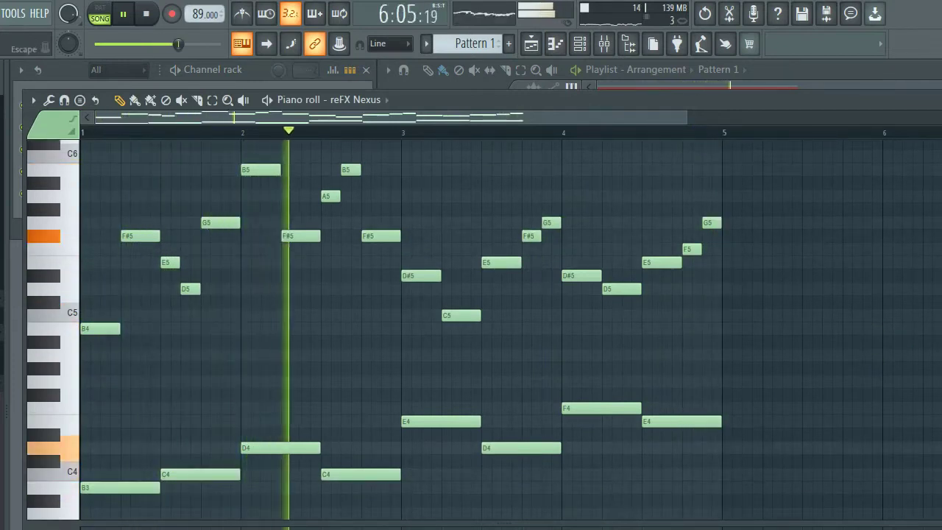
pyautogui.press('F7')
# Step: Try the Plucked presets PL Dr Chaotica, PL FM Bells and PL Poppy Bells on the melody
pyautogui.moveTo(489, 248); pyautogui.dragTo(472, 139)
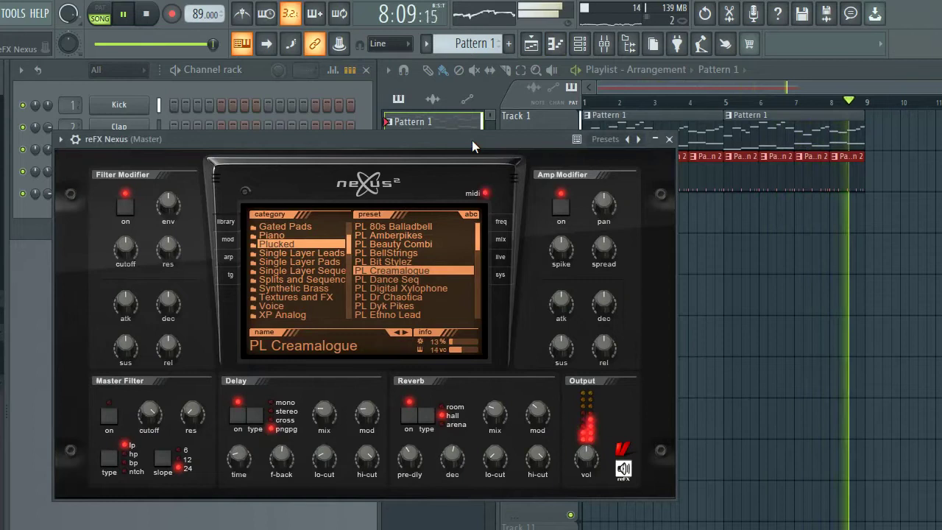
pyautogui.click(412, 295)
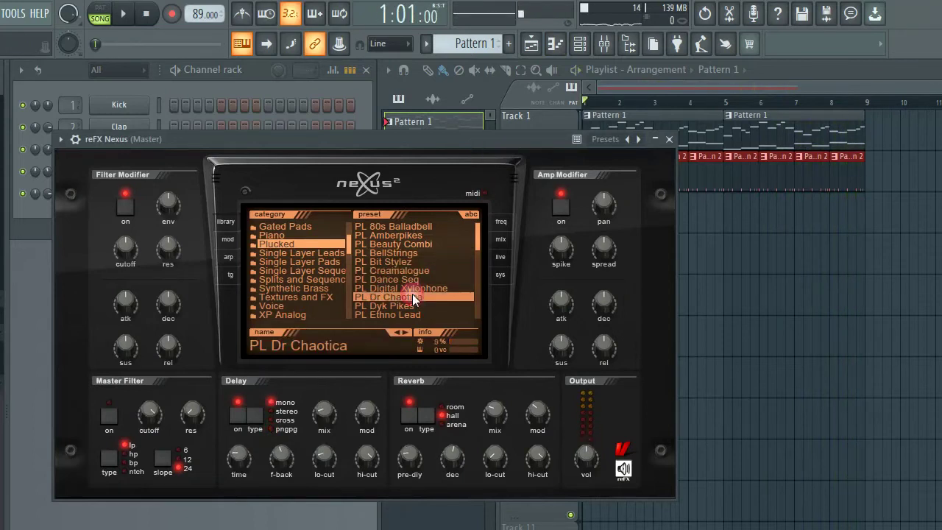
pyautogui.scroll(-2, 413, 287)
pyautogui.click(406, 298)
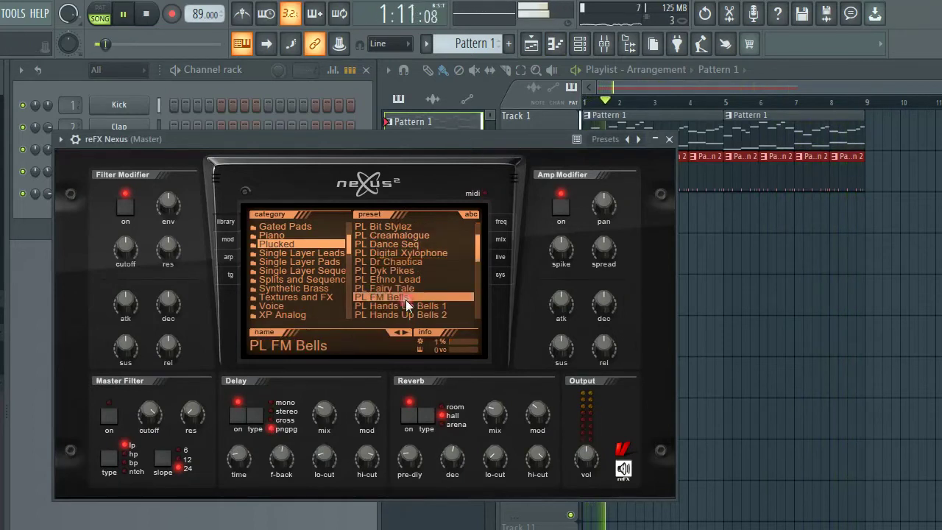
pyautogui.scroll(-3, 407, 303)
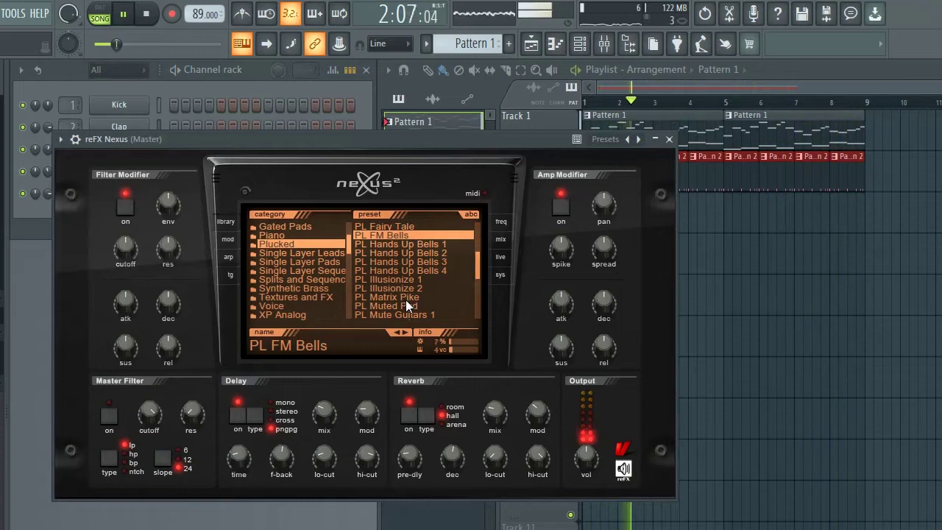
pyautogui.scroll(-4, 407, 301)
pyautogui.press('space')
pyautogui.click(410, 281)
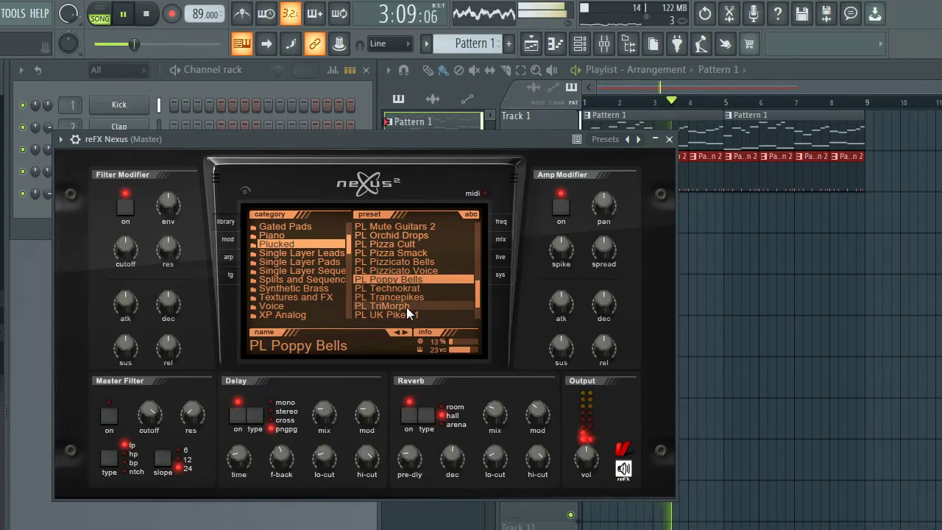
# Step: Load the PL VZ Bells 2 preset, play the song with it and close the Nexus window
pyautogui.press('space')
pyautogui.scroll(-1, 407, 308)
pyautogui.click(407, 307)
pyautogui.press('space')
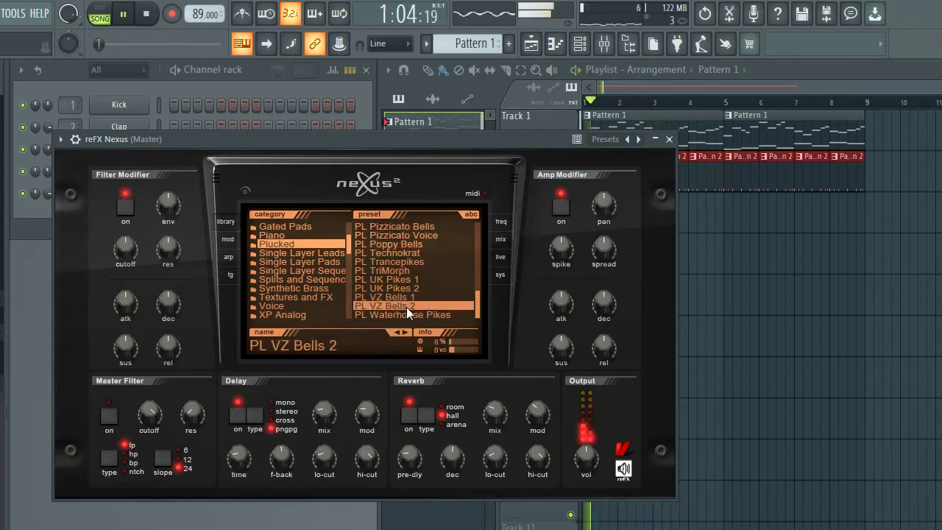
pyautogui.click(669, 139)
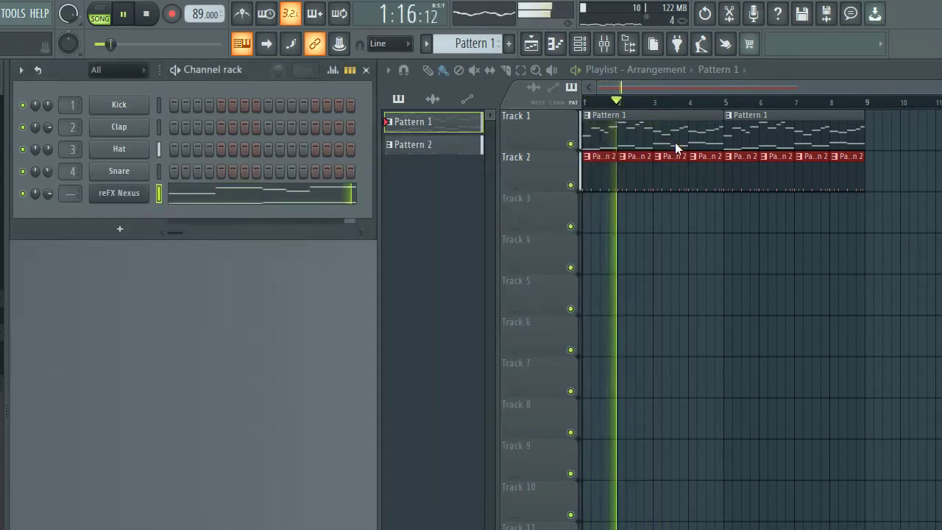
# Step: Examine Pattern 1's notes in the piano roll while the bell sound plays, and return to the playlist
pyautogui.rightClick(142, 195)
pyautogui.click(184, 194)
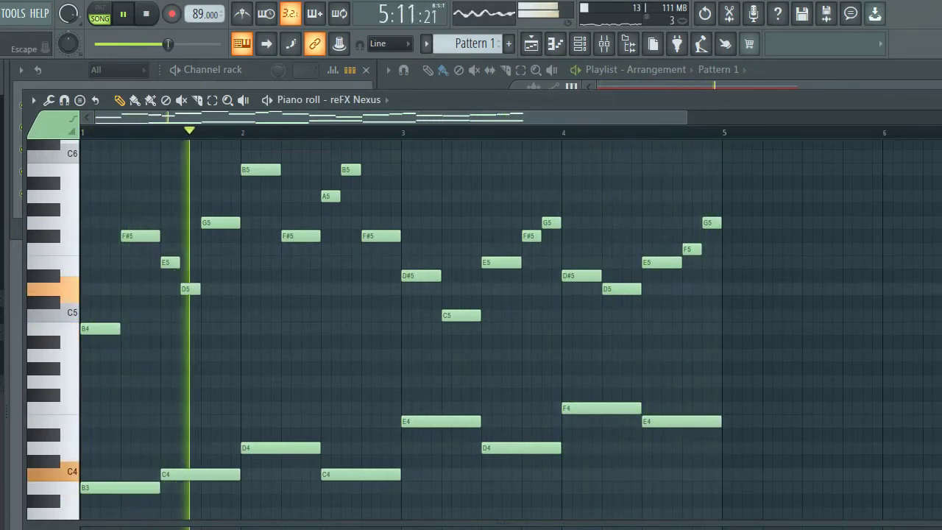
pyautogui.press('Escape')
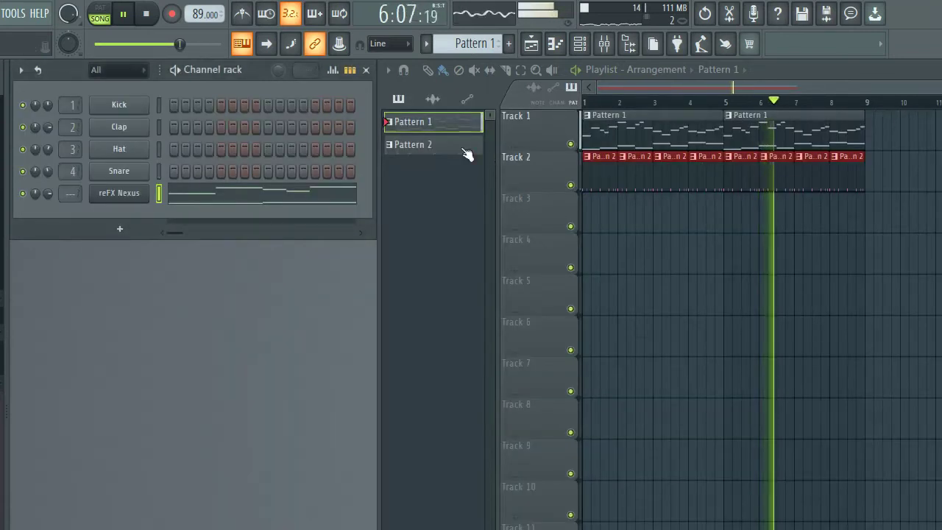
# Step: Remove the Pattern 2 clip at bar 5 of Track 2 and create an empty Pattern 3
pyautogui.rightClick(734, 174)
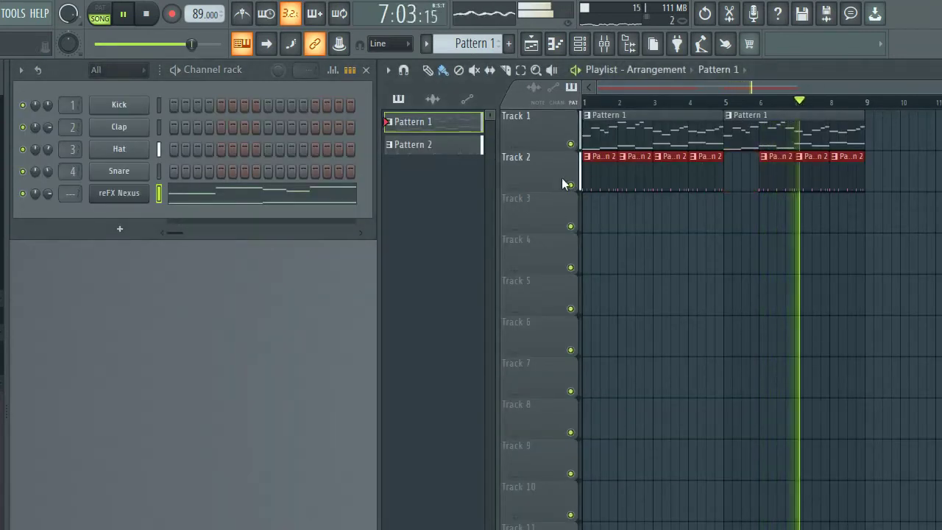
pyautogui.click(441, 153)
pyautogui.moveTo(493, 46); pyautogui.dragTo(493, 38)
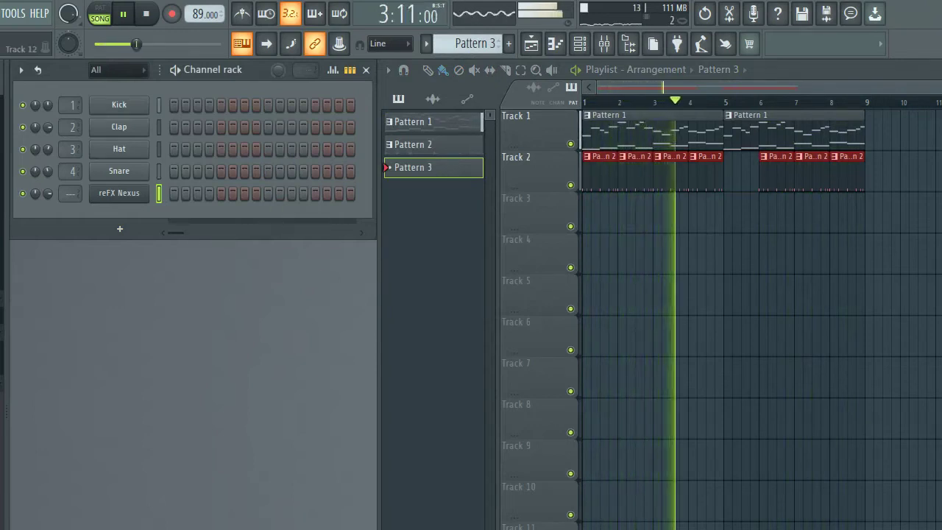
pyautogui.press('space')
pyautogui.click(466, 173)
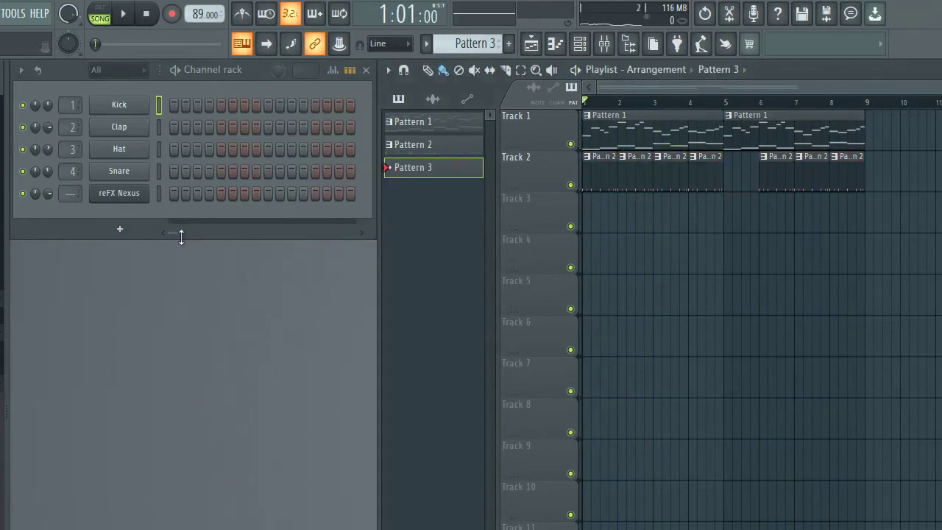
# Step: Add a second reFX Nexus channel and load its Voice preset VO Classical Choir 1
pyautogui.click(120, 228)
pyautogui.click(274, 195)
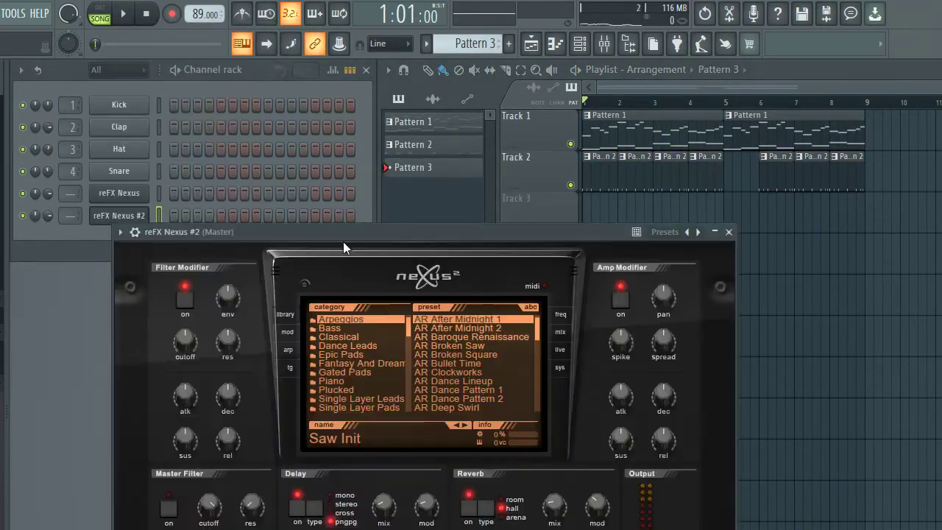
pyautogui.moveTo(343, 241); pyautogui.dragTo(333, 143)
pyautogui.scroll(-3, 335, 304)
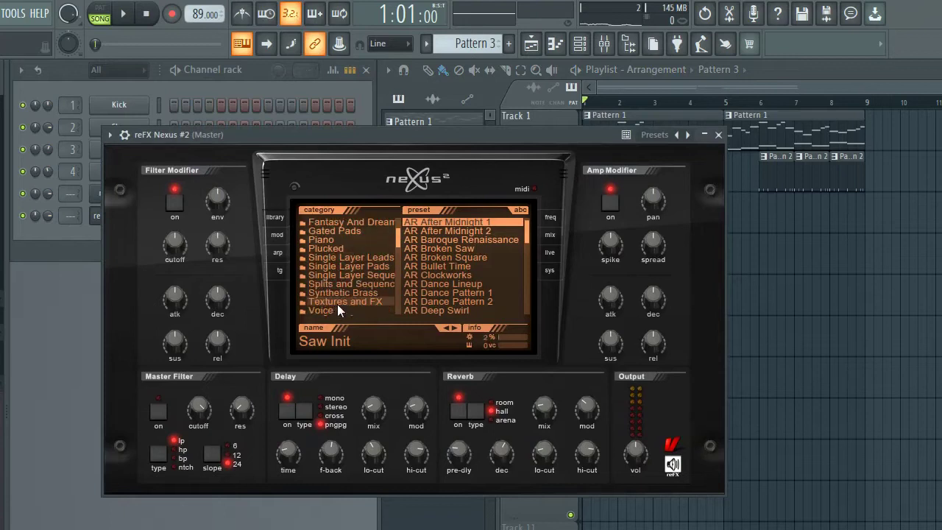
pyautogui.click(337, 309)
pyautogui.click(474, 258)
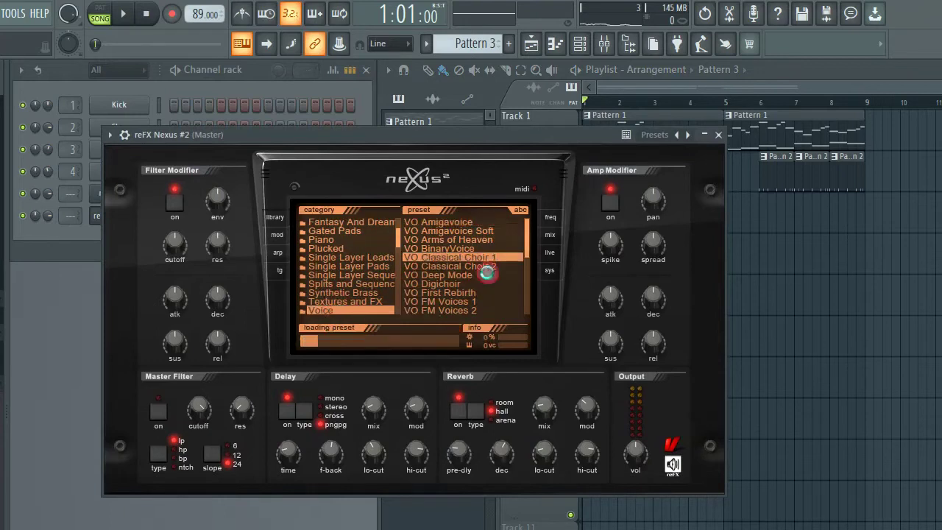
# Step: Enter a one-bar C5 note at bar 1 of reFX Nexus #2's piano roll and place Pattern 3 at bar 1 of Track 3
pyautogui.moveTo(507, 135); pyautogui.dragTo(487, 298)
pyautogui.rightClick(145, 225)
pyautogui.click(216, 217)
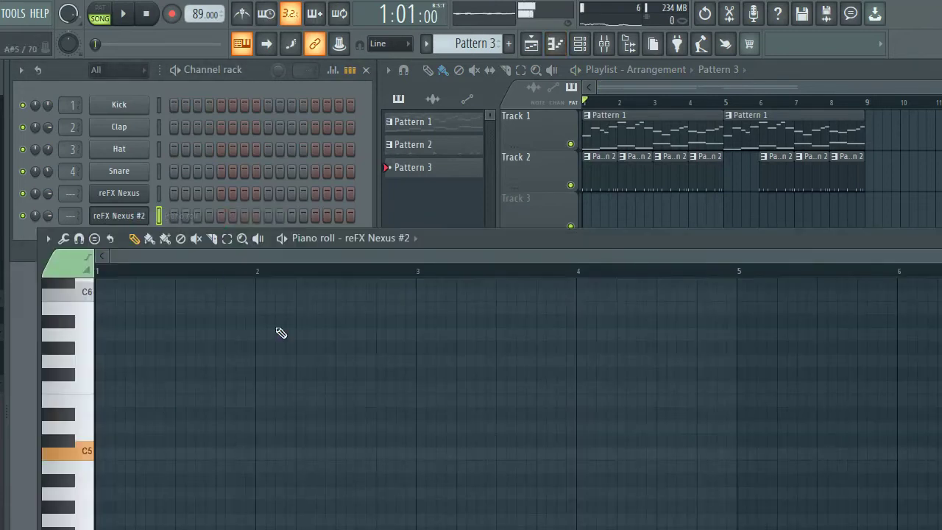
pyautogui.moveTo(485, 246); pyautogui.dragTo(503, 324)
pyautogui.click(116, 375)
pyautogui.click(595, 232)
pyautogui.moveTo(595, 233); pyautogui.dragTo(587, 216)
pyautogui.press('space')
pyautogui.click(306, 332)
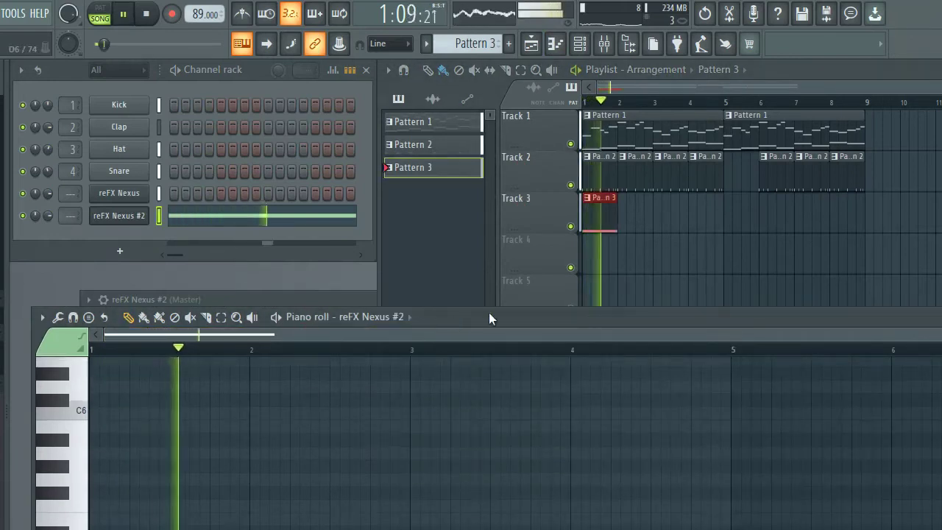
# Step: Add one-bar notes E5, D5 and C5 at bars 2, 3 and 4 of Pattern 3
pyautogui.moveTo(490, 320); pyautogui.dragTo(449, 145)
pyautogui.press('space')
pyautogui.click(219, 347)
pyautogui.press('space')
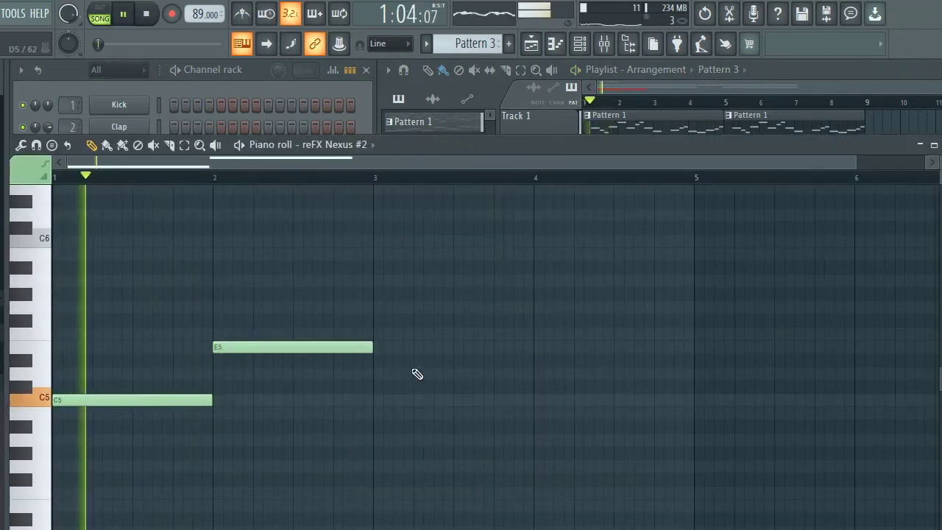
pyautogui.click(377, 373)
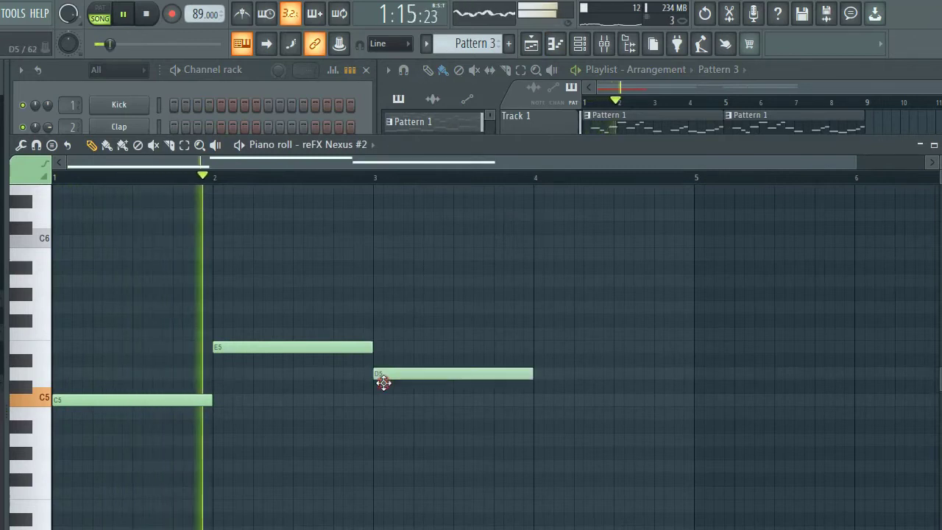
pyautogui.click(538, 400)
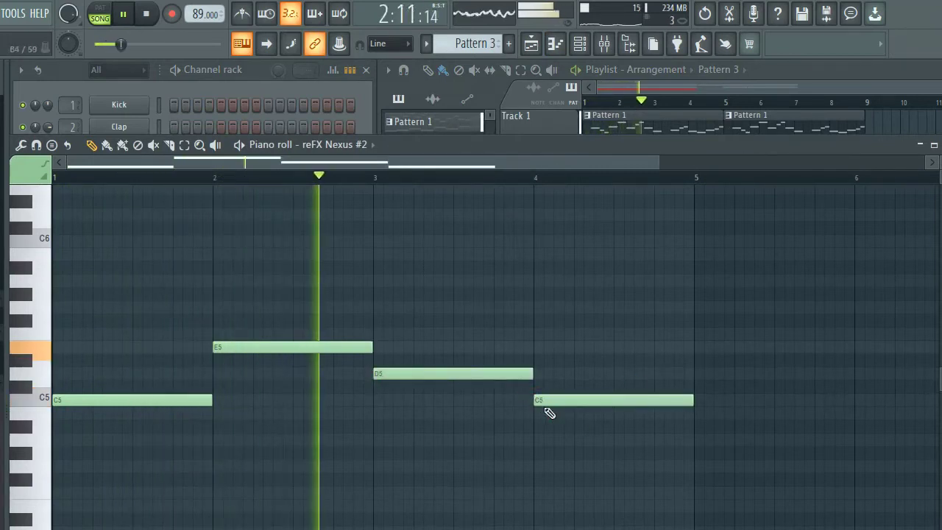
# Step: Add one-bar notes F5, D#5, B4 and F5 at bars 5 to 8 of Pattern 3, and close the piano roll
pyautogui.moveTo(655, 160); pyautogui.dragTo(700, 159)
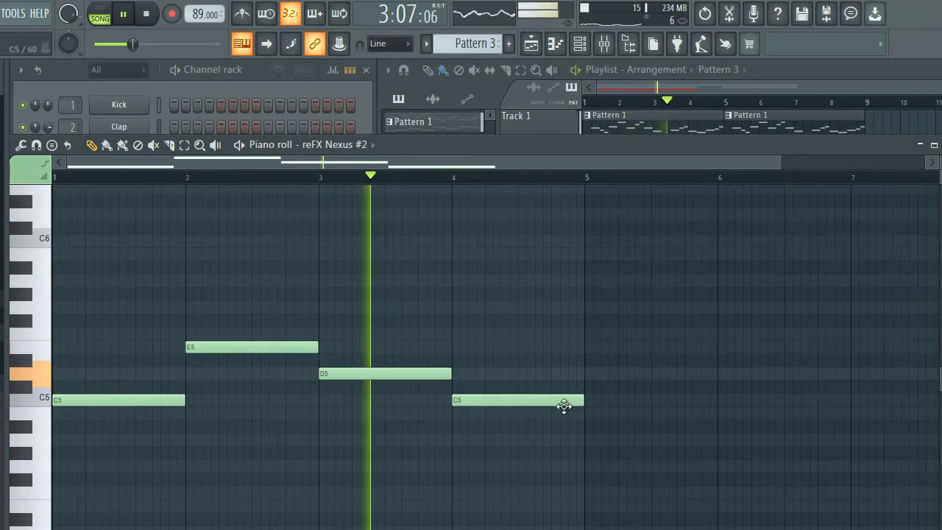
pyautogui.click(593, 335)
pyautogui.moveTo(484, 161); pyautogui.dragTo(629, 176)
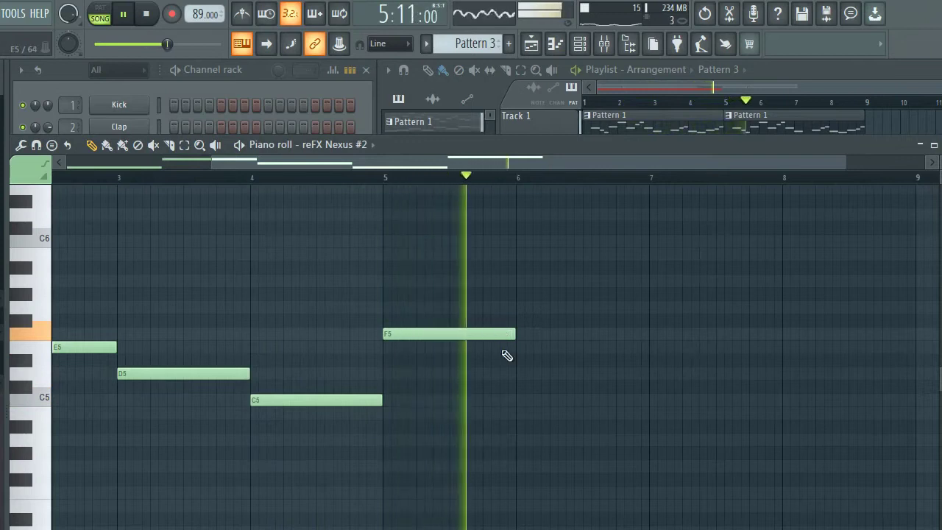
pyautogui.press('space')
pyautogui.click(519, 359)
pyautogui.click(650, 413)
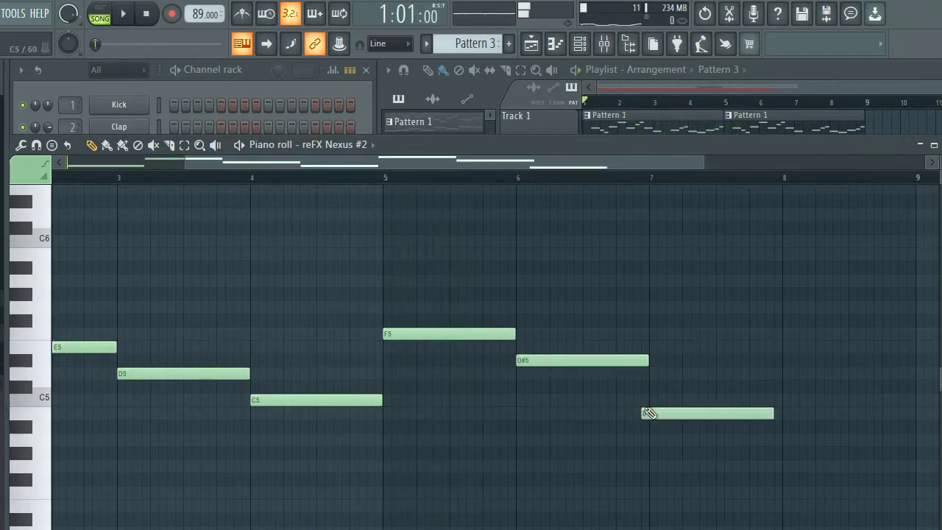
pyautogui.moveTo(780, 152); pyautogui.dragTo(597, 338)
pyautogui.moveTo(485, 331); pyautogui.dragTo(488, 154)
pyautogui.click(602, 341)
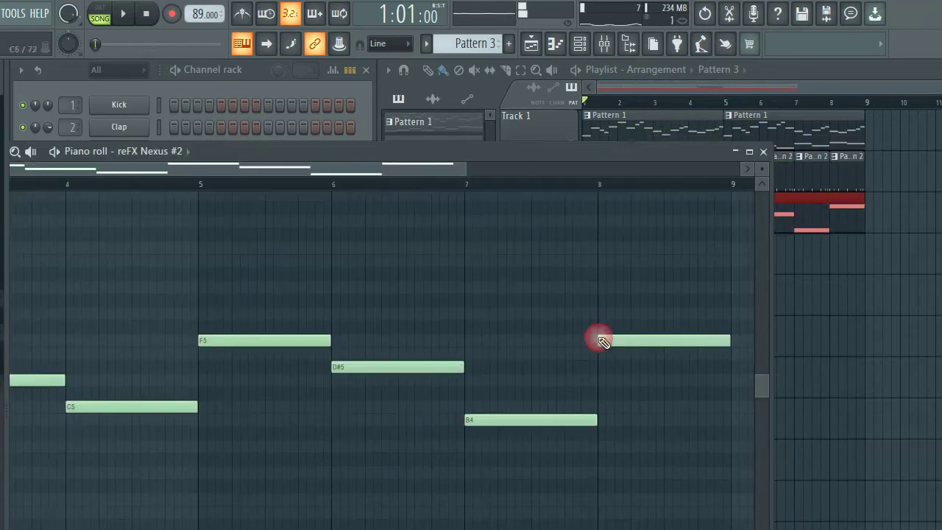
pyautogui.click(763, 152)
# Step: Try the Voice presets VO Deep Mode and VO FM Voices 1 on reFX Nexus #2 while playing the song
pyautogui.click(274, 301)
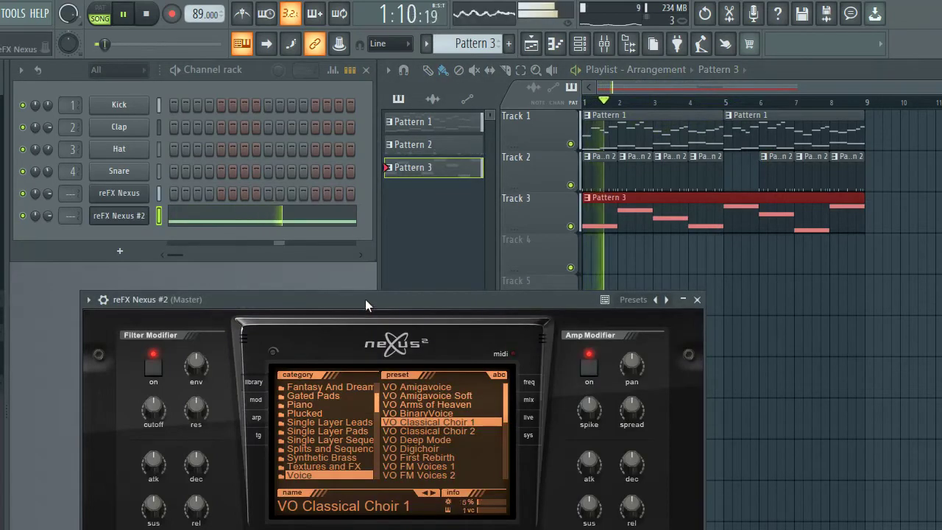
pyautogui.moveTo(365, 299); pyautogui.dragTo(326, 161)
pyautogui.press('space')
pyautogui.click(387, 303)
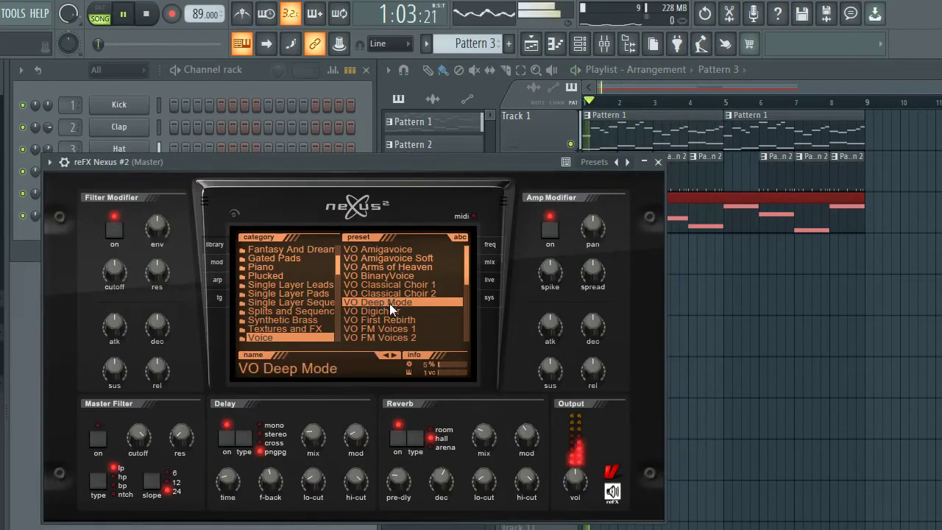
pyautogui.click(388, 328)
pyautogui.press('space')
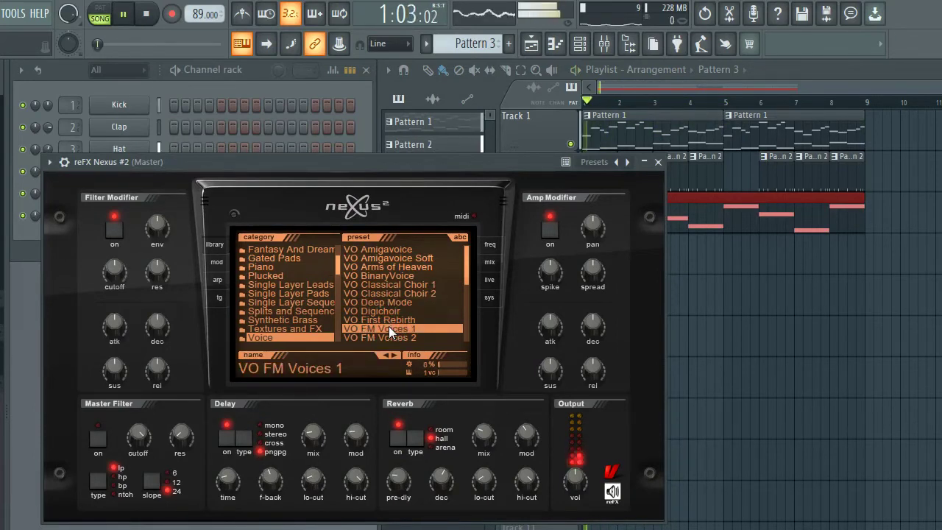
# Step: Try the Voice presets VO Monastery and VO Symphonic Choir on reFX Nexus #2
pyautogui.scroll(-3, 389, 326)
pyautogui.press('space')
pyautogui.click(394, 329)
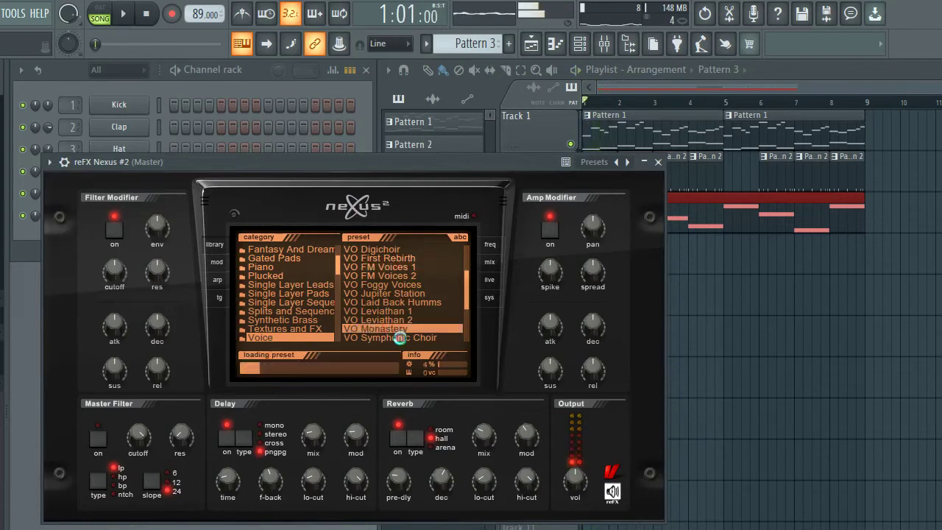
pyautogui.press('space')
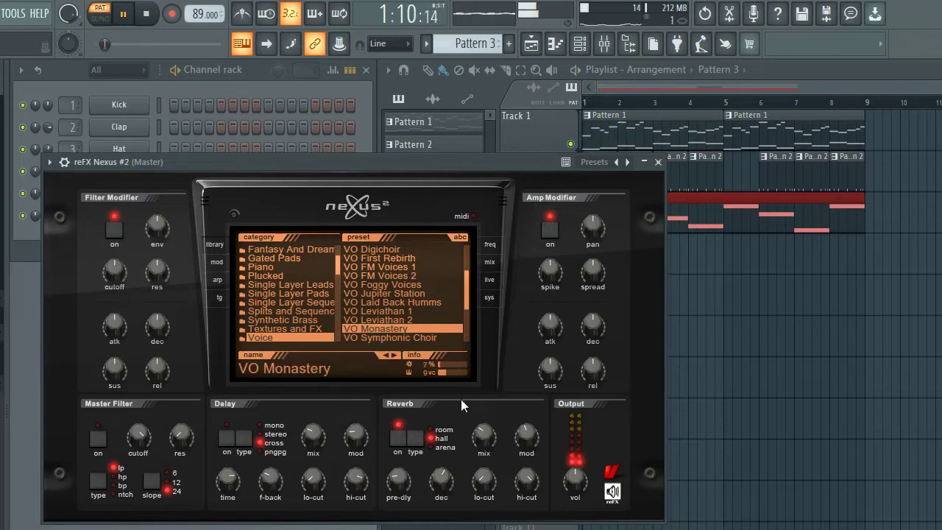
pyautogui.press('space')
pyautogui.click(406, 339)
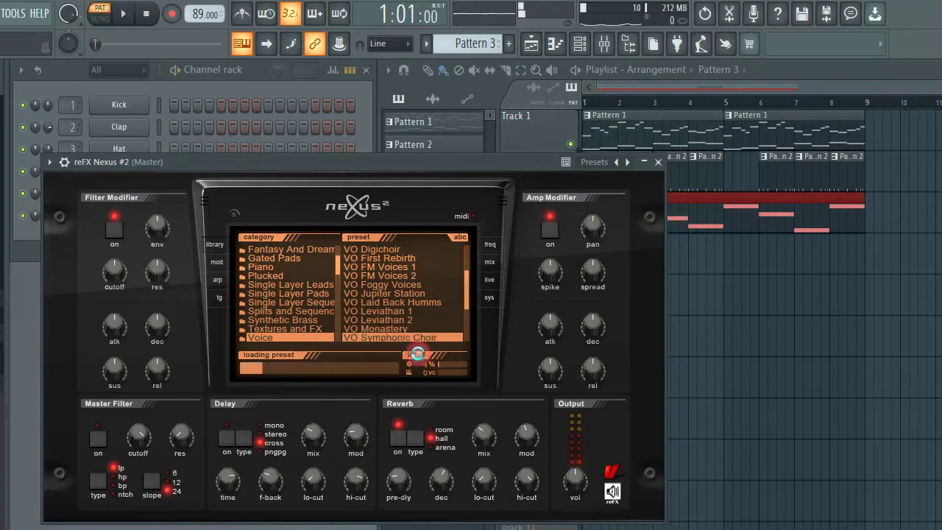
pyautogui.press('space')
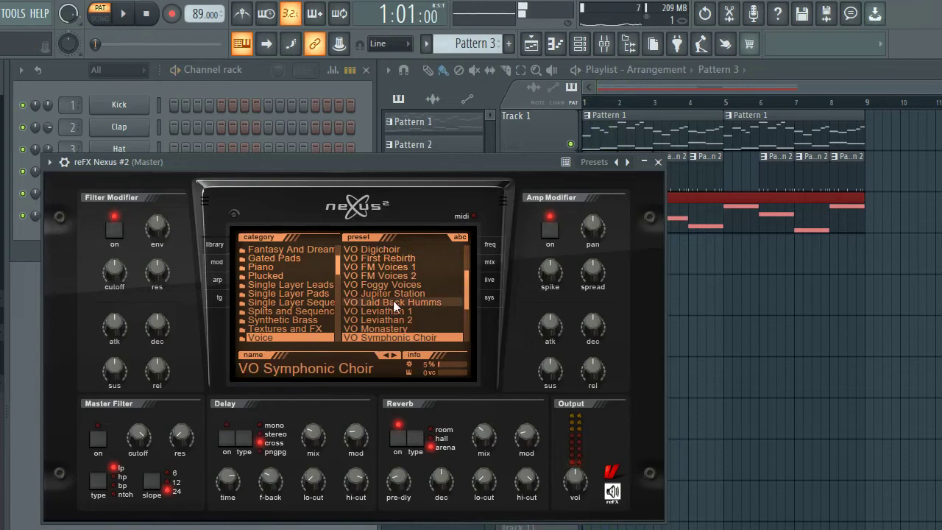
# Step: Load the VO Voicetoy preset in reFX Nexus #2, play the song with it and close the plugin window
pyautogui.scroll(-3, 393, 300)
pyautogui.click(398, 310)
pyautogui.press('space')
pyautogui.press('space')
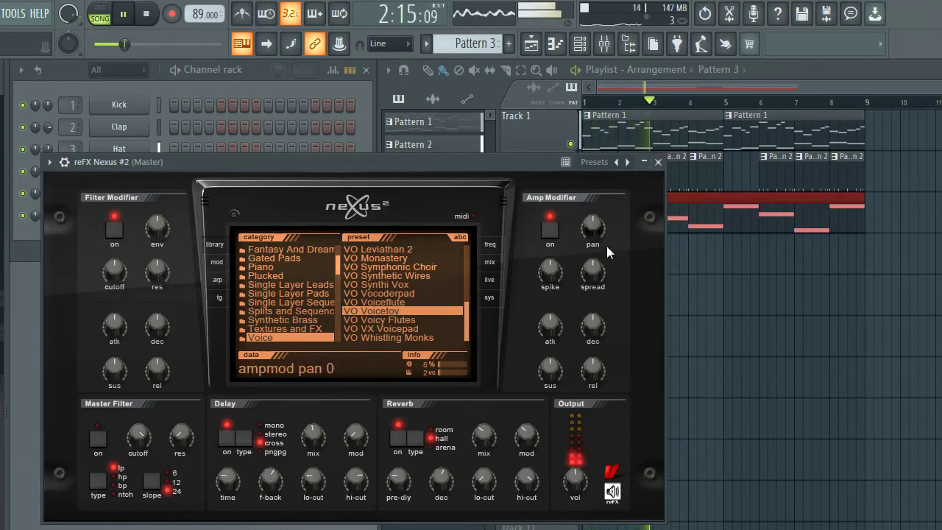
pyautogui.click(658, 161)
pyautogui.press('space')
# Step: Move the Pattern 3 clip on Track 3 to bar 9 and place a second Pattern 3 clip at bar 17
pyautogui.moveTo(630, 216); pyautogui.dragTo(871, 215)
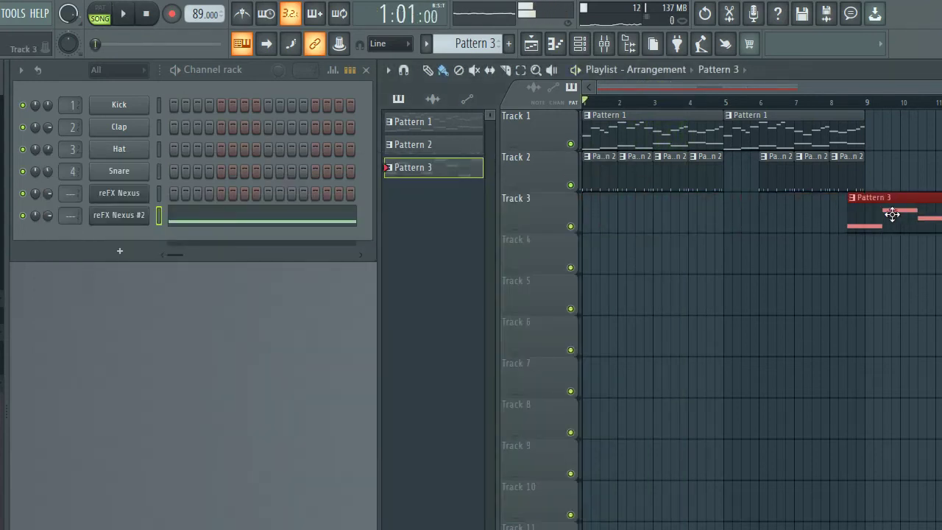
pyautogui.moveTo(930, 85); pyautogui.dragTo(941, 85)
pyautogui.press('space')
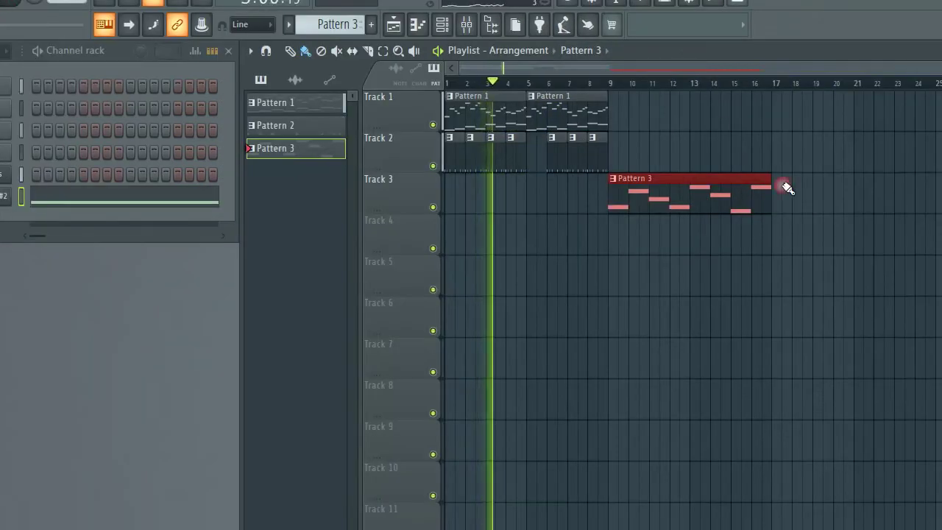
pyautogui.click(784, 184)
# Step: Fill Track 2 with consecutive Pattern 2 clips from bar 11 through bar 22
pyautogui.click(324, 125)
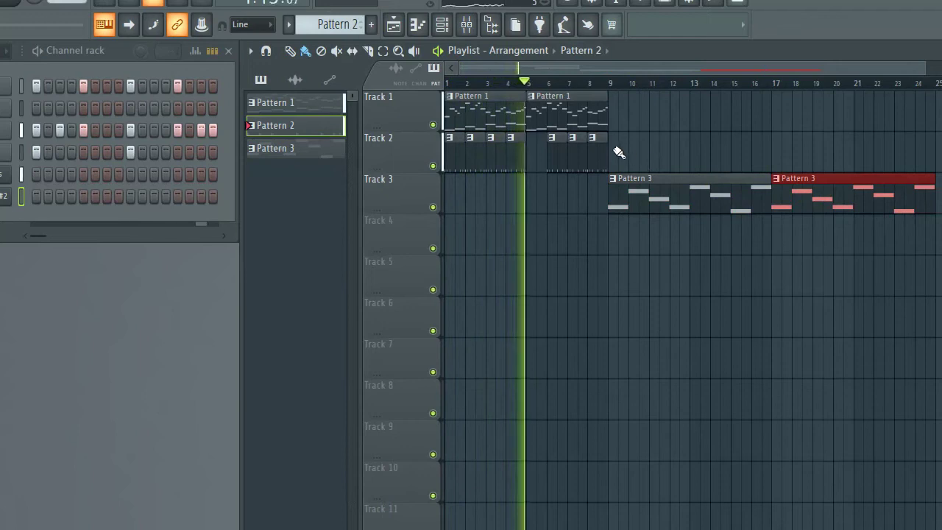
pyautogui.moveTo(651, 151)
pyautogui.mouseDown()
pyautogui.moveTo(813, 163)
pyautogui.moveTo(925, 155)
pyautogui.mouseUp()
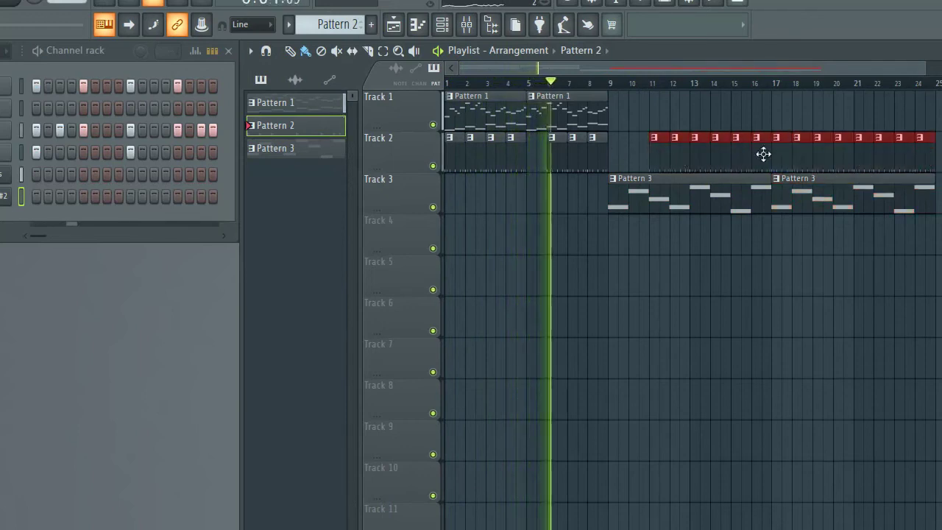
pyautogui.rightClick(915, 161)
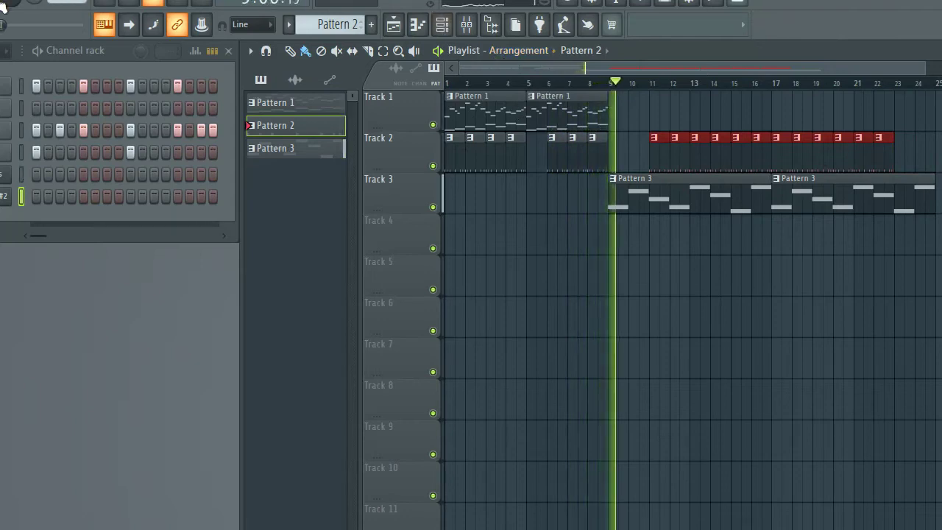
# Step: Play the arrangement from bar 8 and examine reFX Nexus #2's settings as Pattern 3 sounds
pyautogui.press('space')
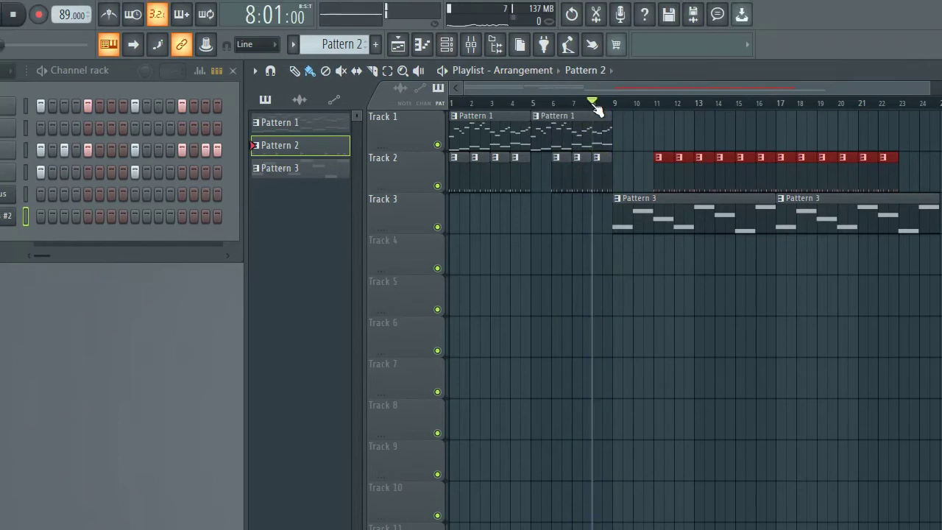
pyautogui.press('space')
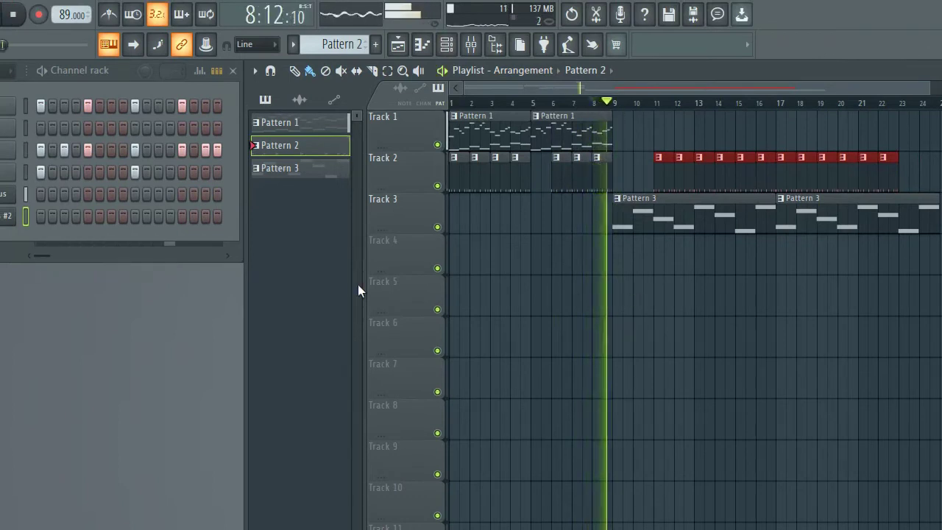
pyautogui.click(11, 217)
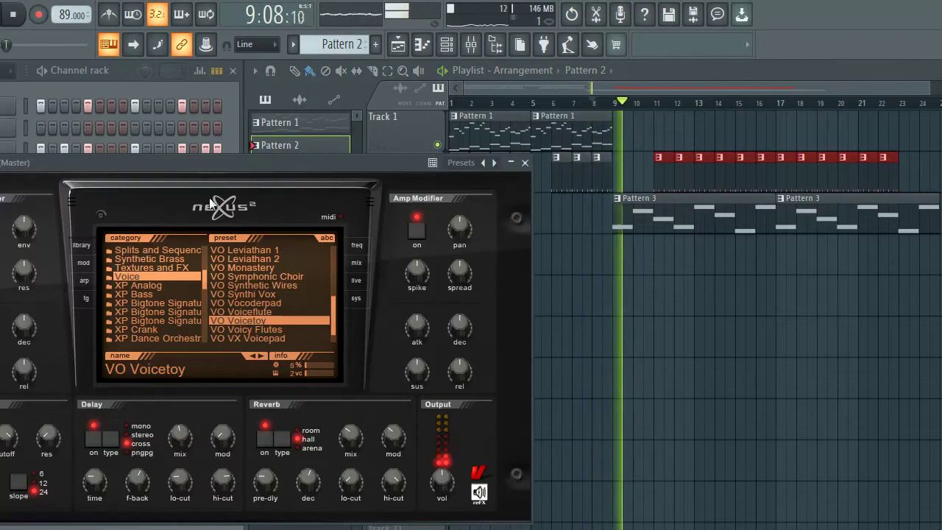
pyautogui.moveTo(215, 160); pyautogui.dragTo(339, 158)
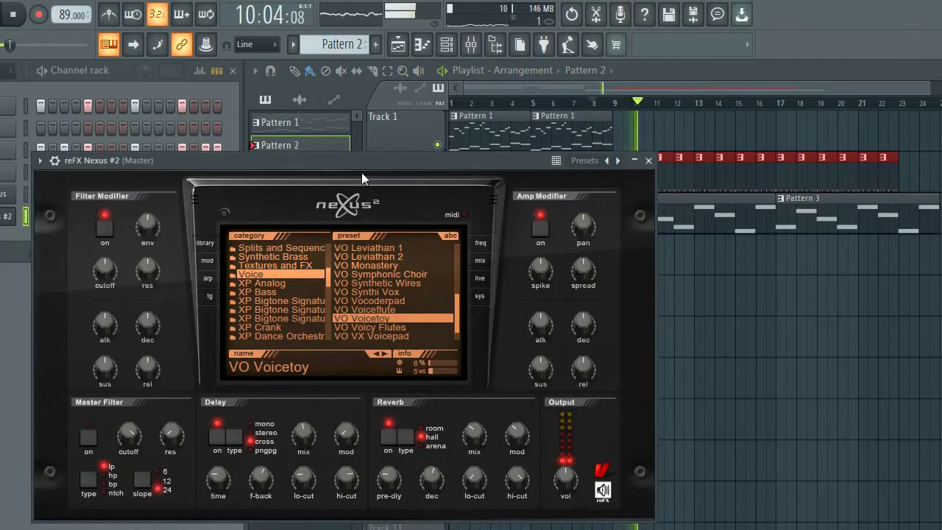
pyautogui.moveTo(465, 444); pyautogui.dragTo(464, 434)
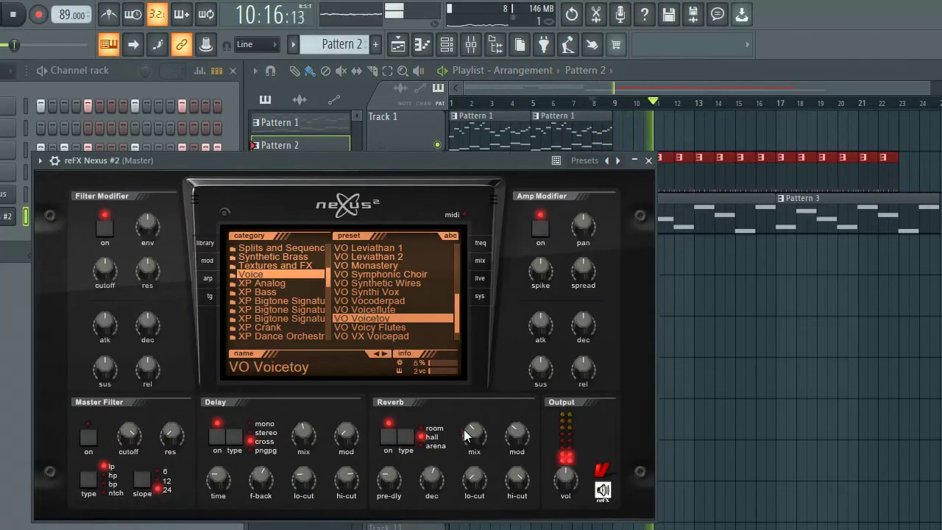
pyautogui.click(648, 161)
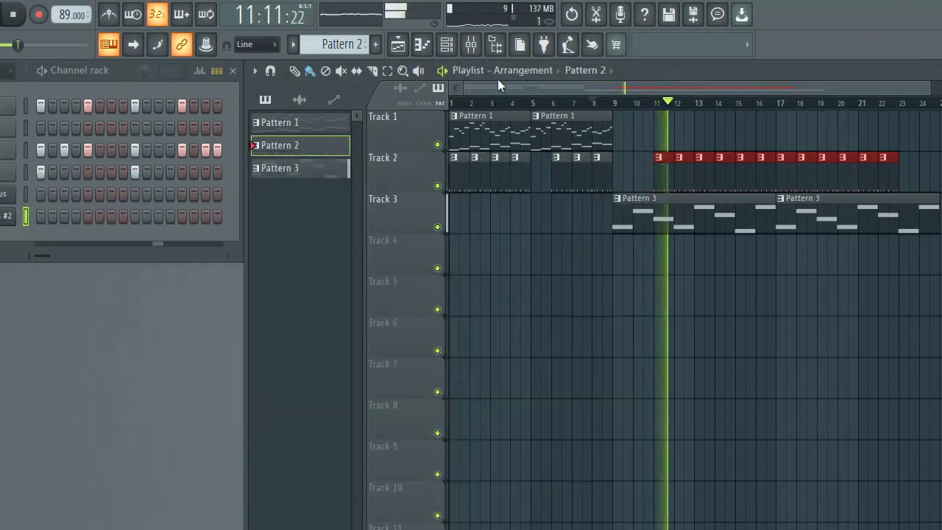
# Step: Create an empty Pattern 4 and add a third reFX Nexus channel
pyautogui.moveTo(514, 87); pyautogui.dragTo(601, 86)
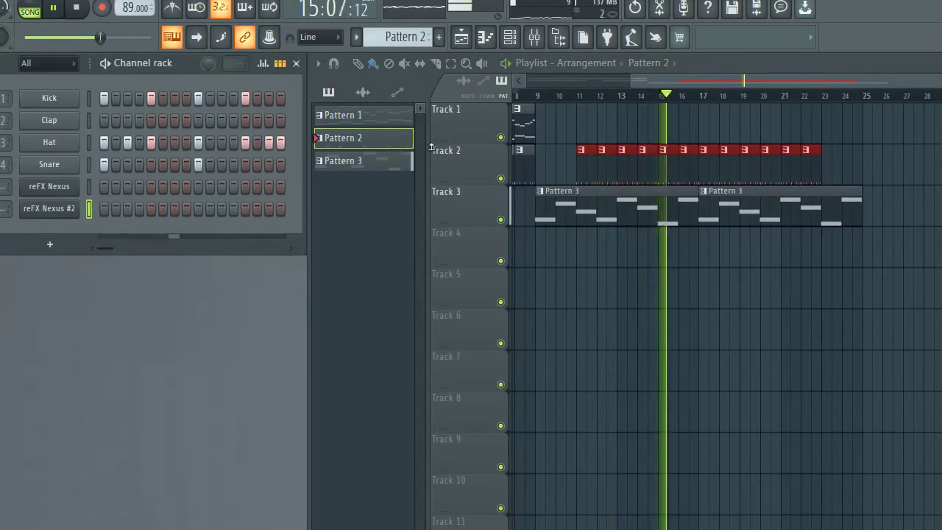
pyautogui.click(383, 164)
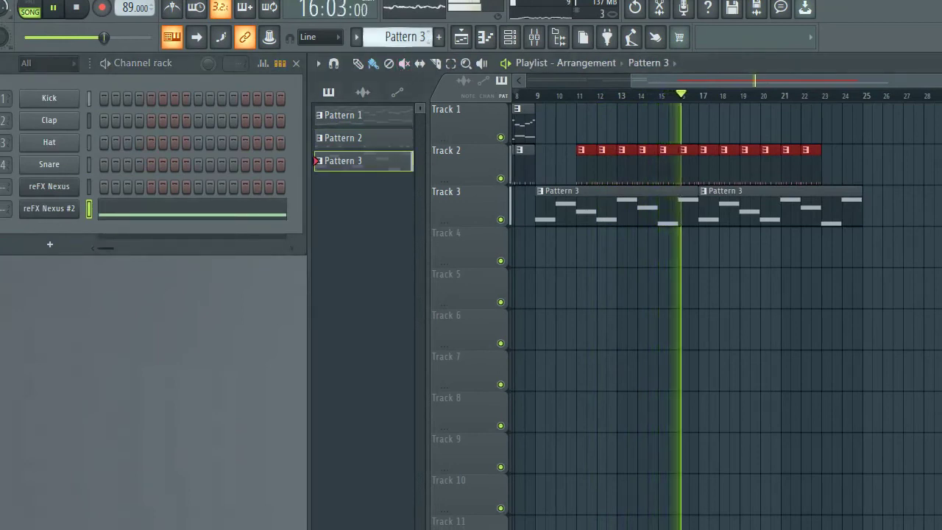
pyautogui.moveTo(410, 37); pyautogui.dragTo(410, 30)
pyautogui.click(50, 244)
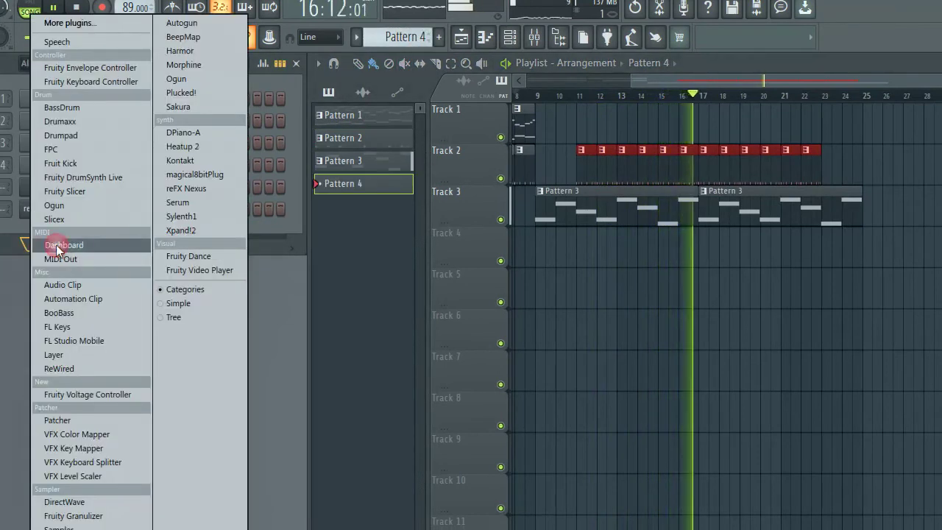
pyautogui.click(232, 187)
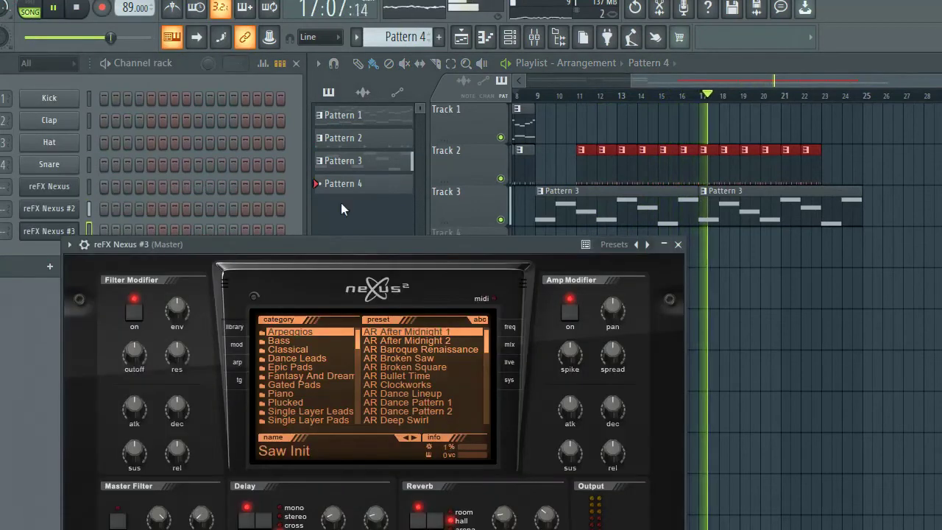
# Step: Audition the AR Bullet Time arpeggio preset and the PD Analog Pad 05r preset from XP Dance Vol.3 in reFX Nexus #3
pyautogui.moveTo(357, 246); pyautogui.dragTo(325, 162)
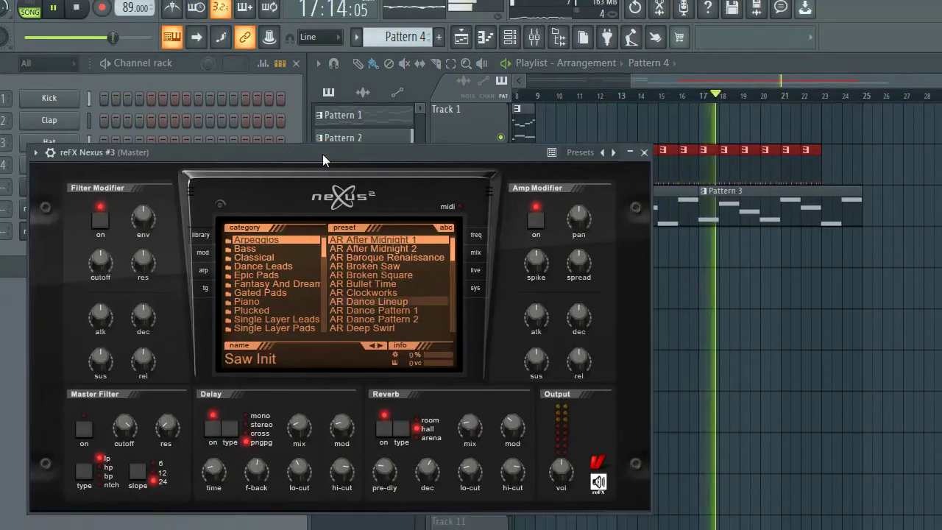
pyautogui.click(379, 283)
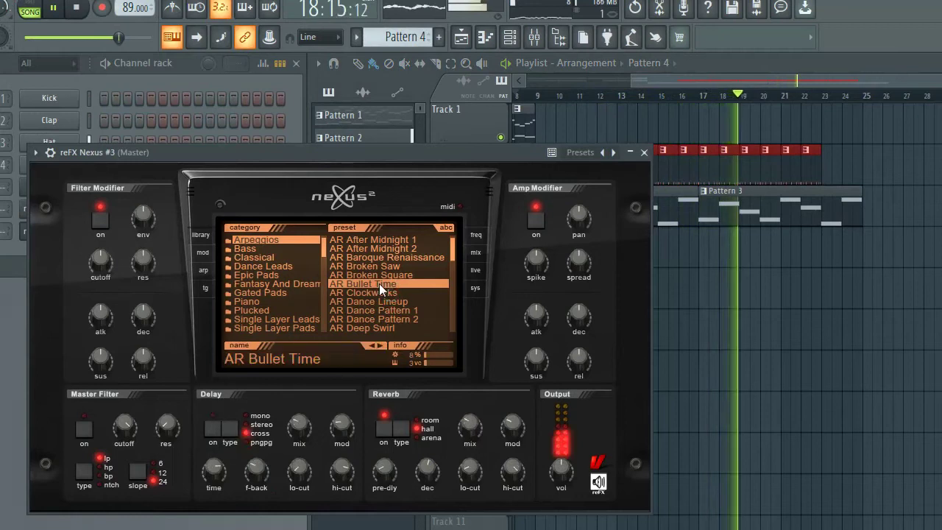
pyautogui.scroll(-5, 286, 319)
pyautogui.click(285, 318)
pyautogui.scroll(-11, 285, 319)
pyautogui.click(285, 319)
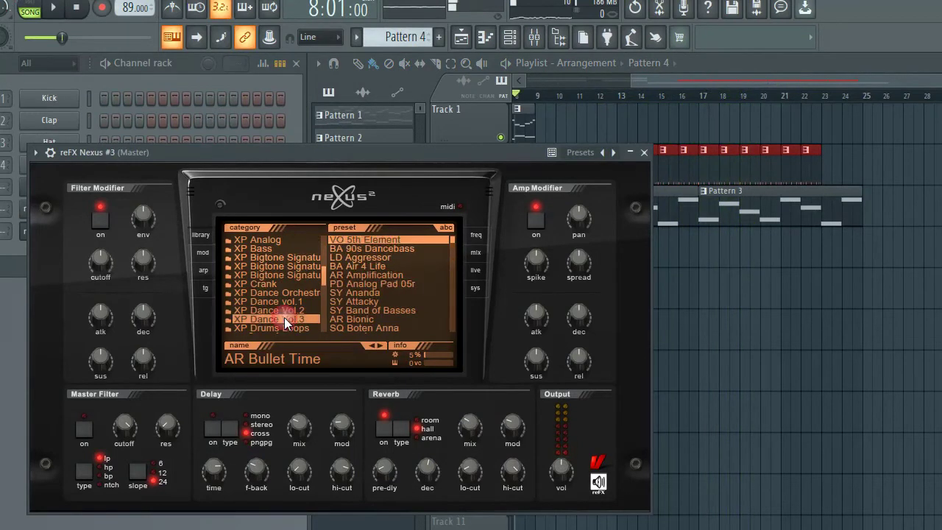
pyautogui.click(375, 285)
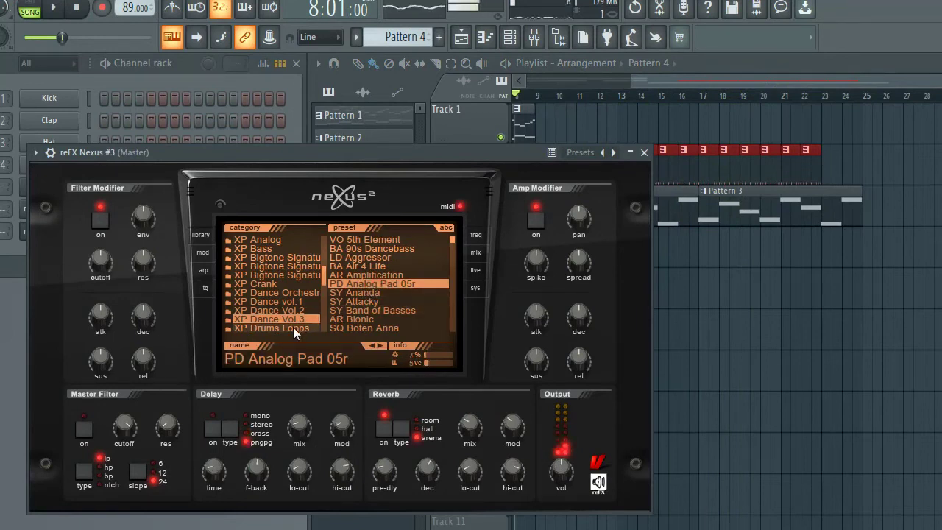
# Step: Audition DL Bongo Loops 5 from XP Drums Loops and GT Ballad 12String from XP Guitars in reFX Nexus #3
pyautogui.click(292, 326)
pyautogui.click(377, 275)
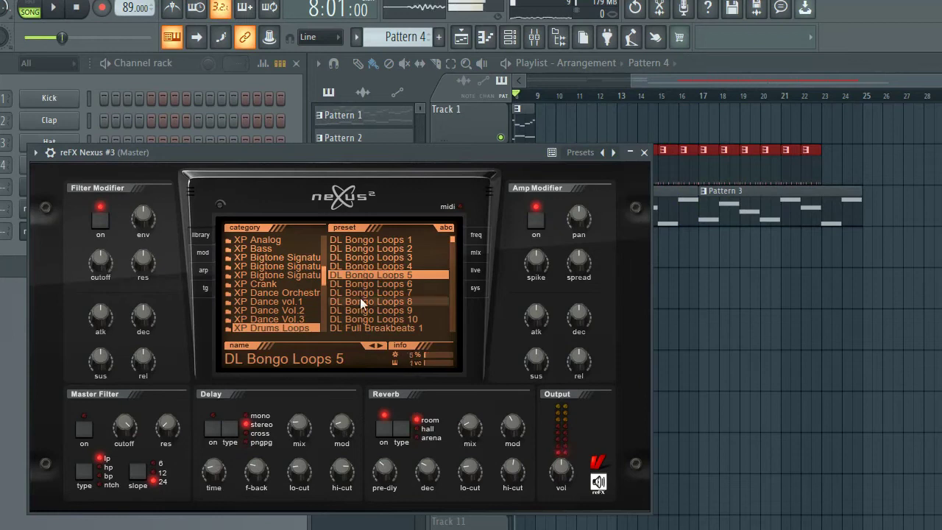
pyautogui.scroll(-2, 297, 324)
pyautogui.click(300, 298)
pyautogui.click(373, 284)
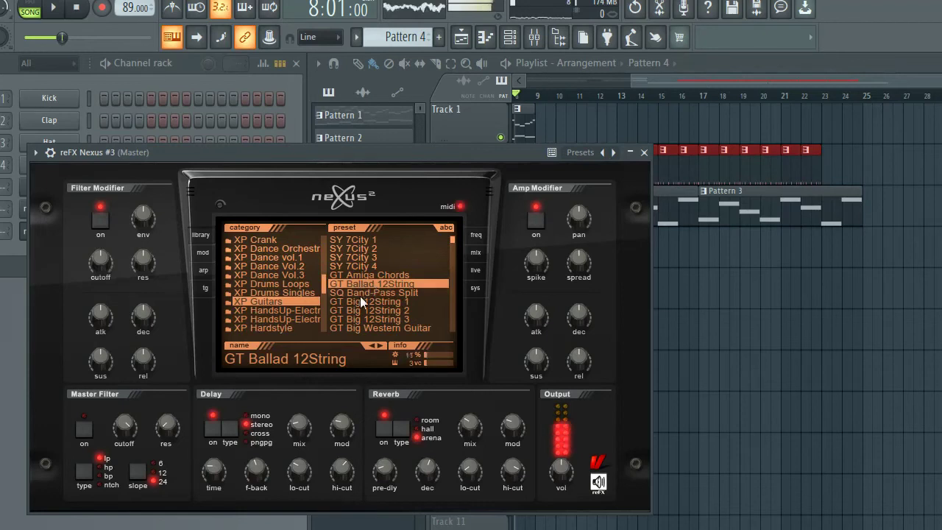
# Step: Audition presets from the two XP HandsUp categories, including BA Bikini Bottom, BA Bit Cancer, AR Bumble, TG Bitchop and TG Afrojack Organ
pyautogui.click(306, 311)
pyautogui.click(376, 299)
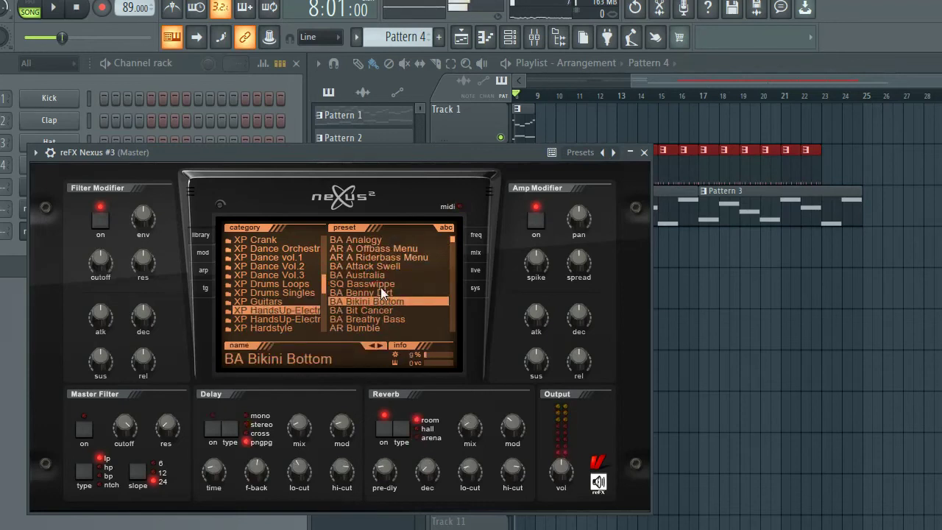
pyautogui.click(368, 311)
pyautogui.click(363, 328)
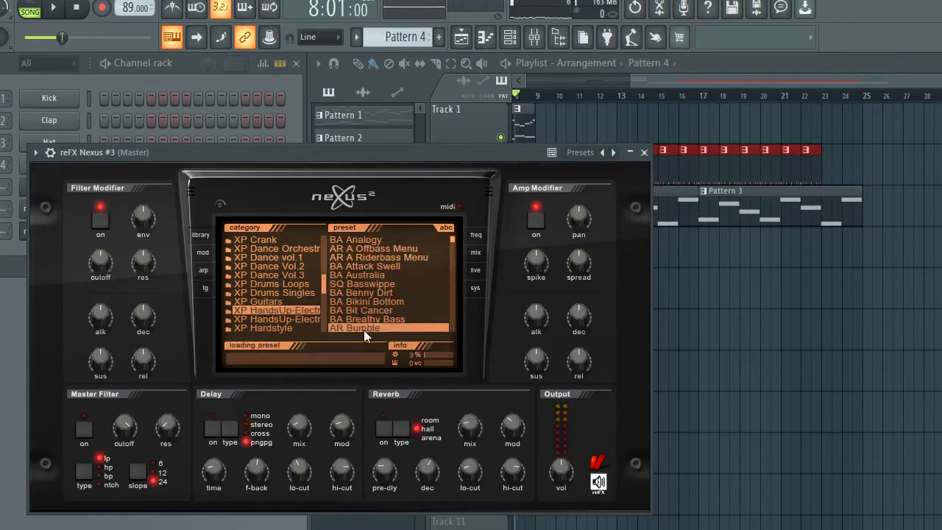
pyautogui.click(276, 320)
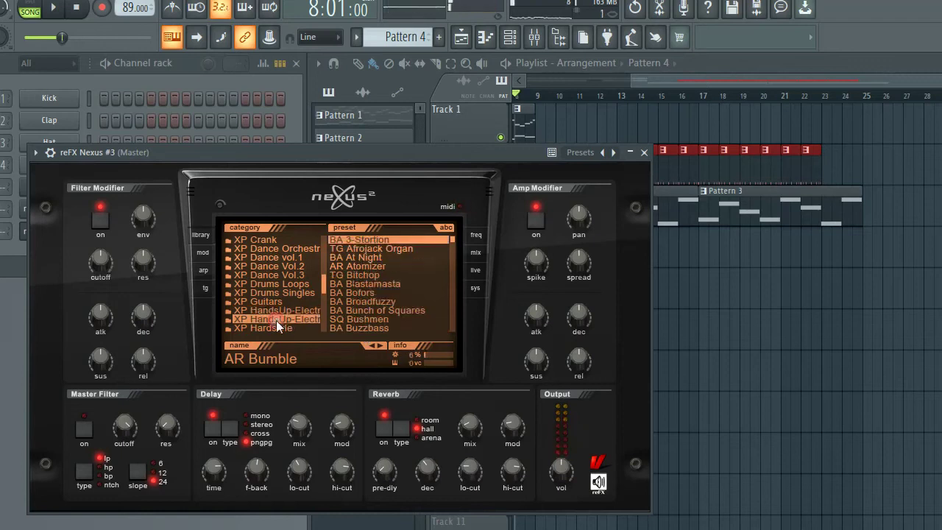
pyautogui.click(403, 293)
pyautogui.click(381, 275)
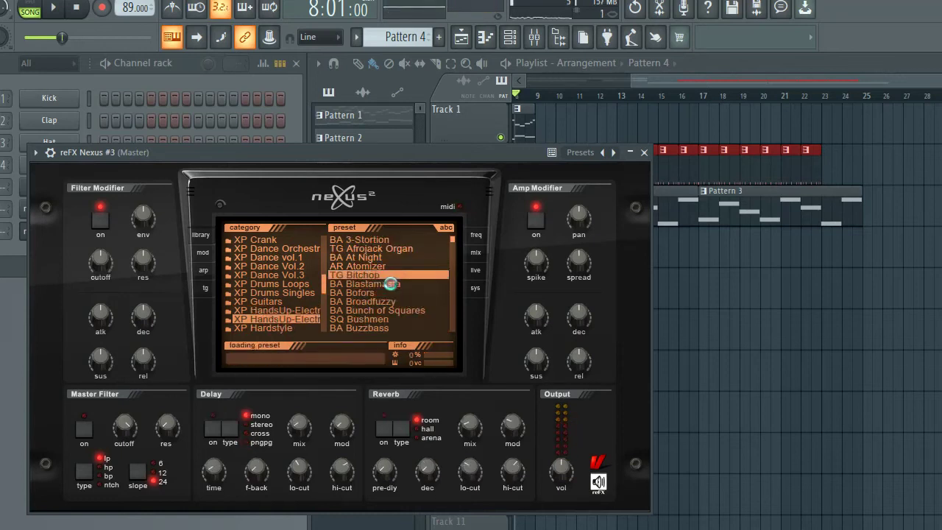
pyautogui.click(381, 248)
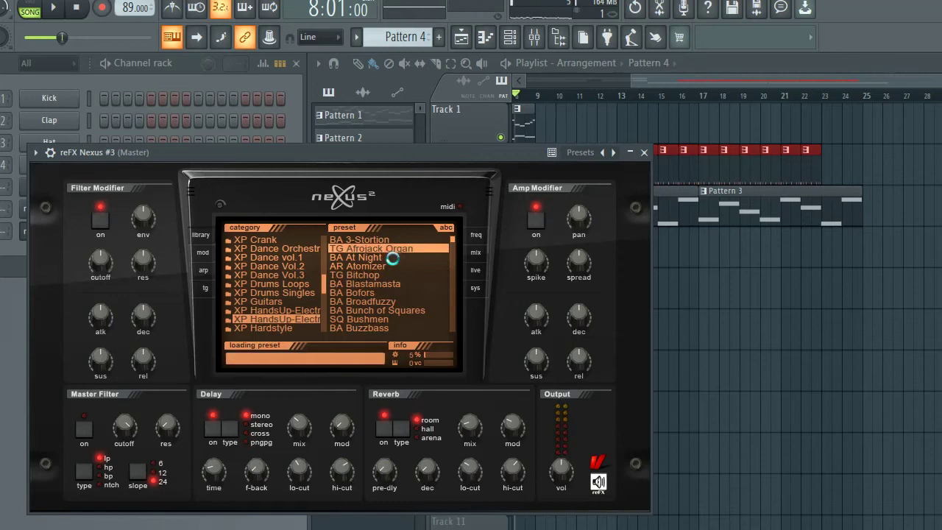
# Step: Audition the clock, Dream With Me, Glue and Alien presets from the XP Minimal House category
pyautogui.scroll(-2, 277, 322)
pyautogui.click(282, 310)
pyautogui.click(371, 294)
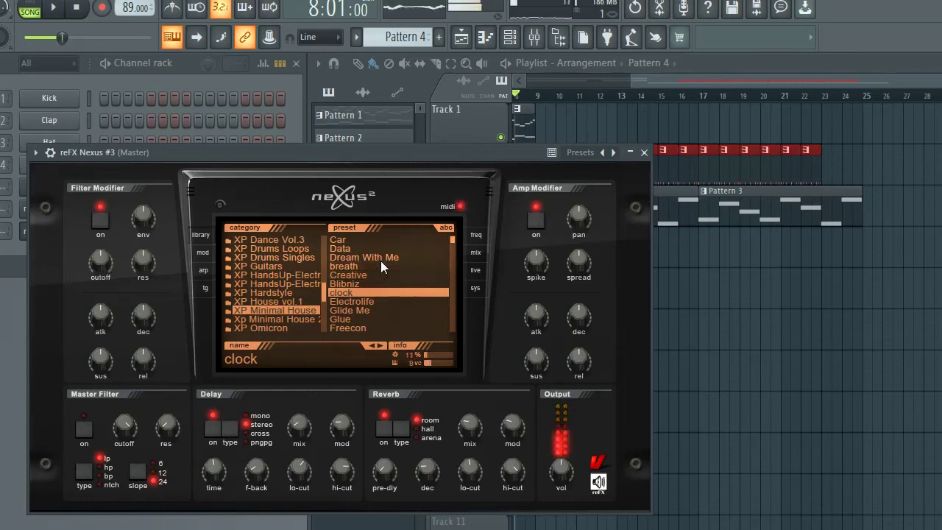
pyautogui.click(380, 259)
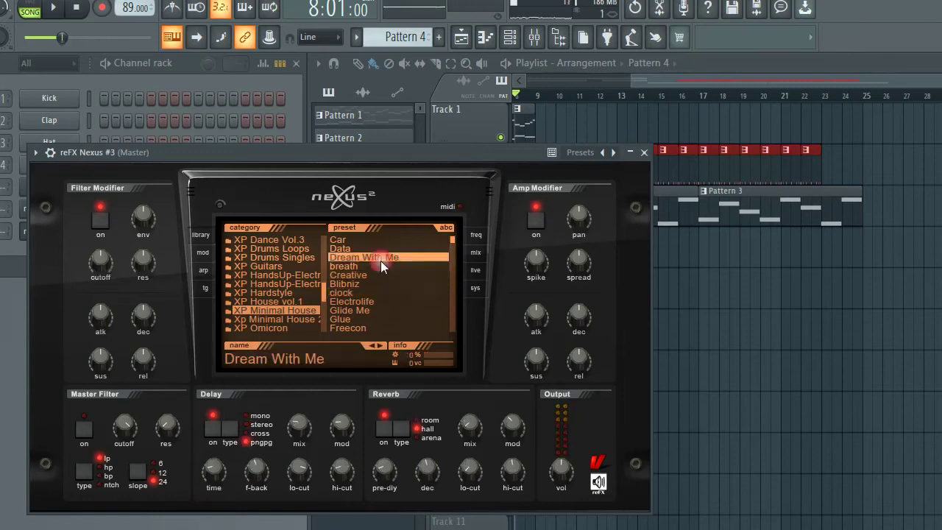
pyautogui.click(379, 318)
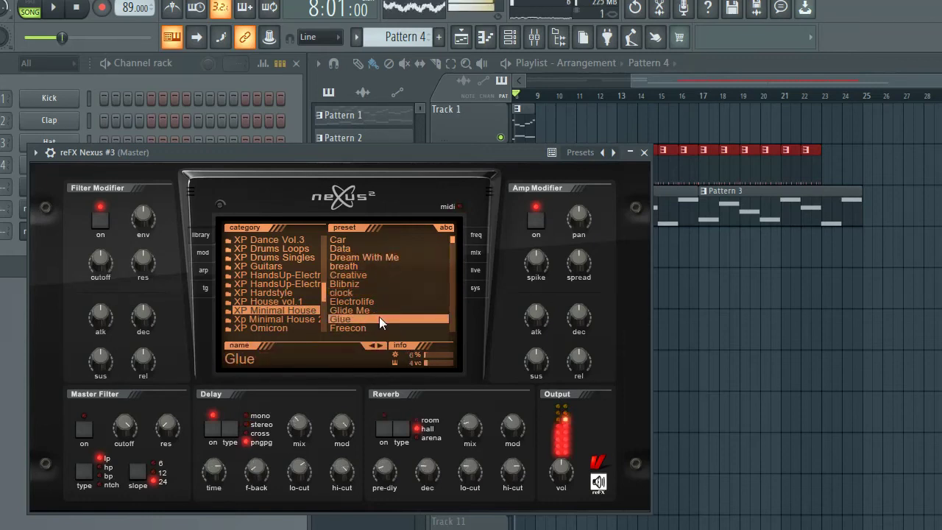
pyautogui.scroll(-4, 379, 316)
pyautogui.click(379, 317)
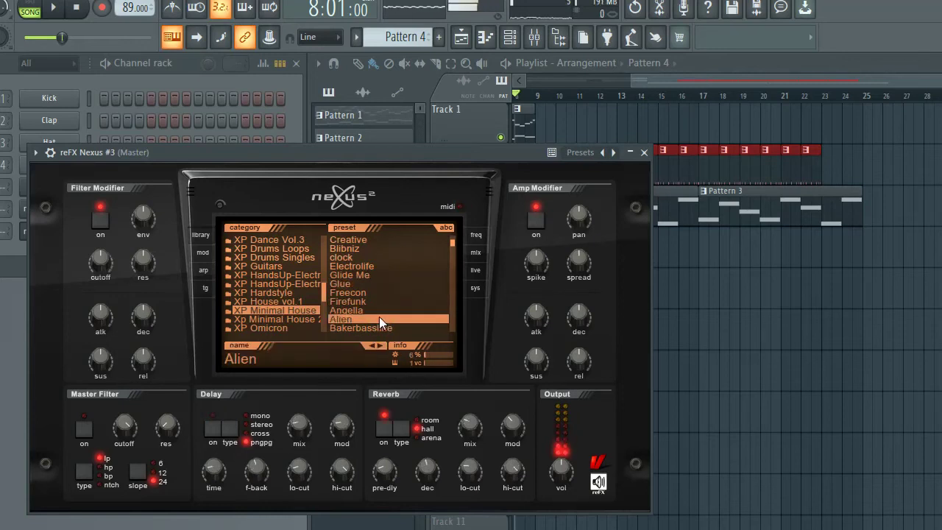
pyautogui.scroll(-4, 379, 316)
# Step: Open the Xp Minimal House 2 category and audition presets such as AT Break, LD Chaotic Shadows, SY Con Bass and LD Dance With Me
pyautogui.click(294, 318)
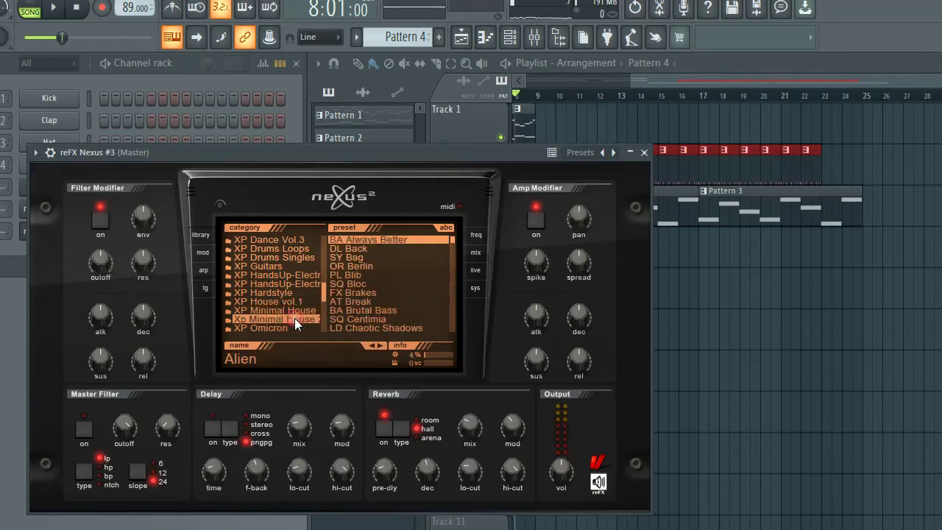
pyautogui.click(367, 302)
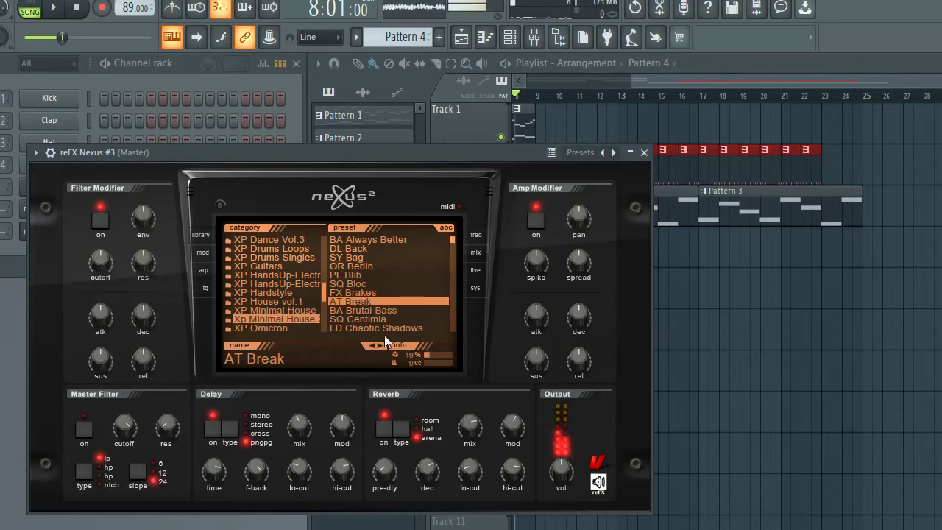
pyautogui.click(387, 329)
pyautogui.scroll(-2, 387, 313)
pyautogui.click(386, 310)
pyautogui.click(391, 299)
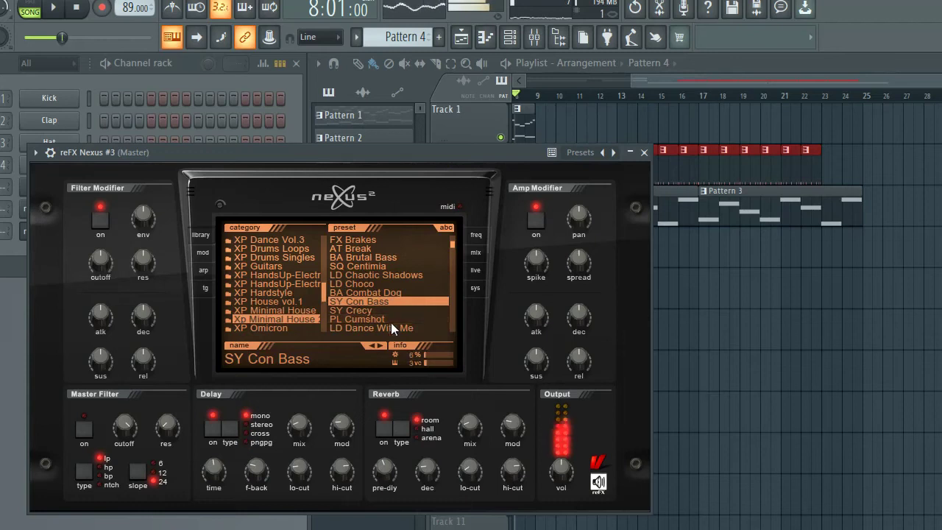
pyautogui.click(391, 322)
pyautogui.click(389, 328)
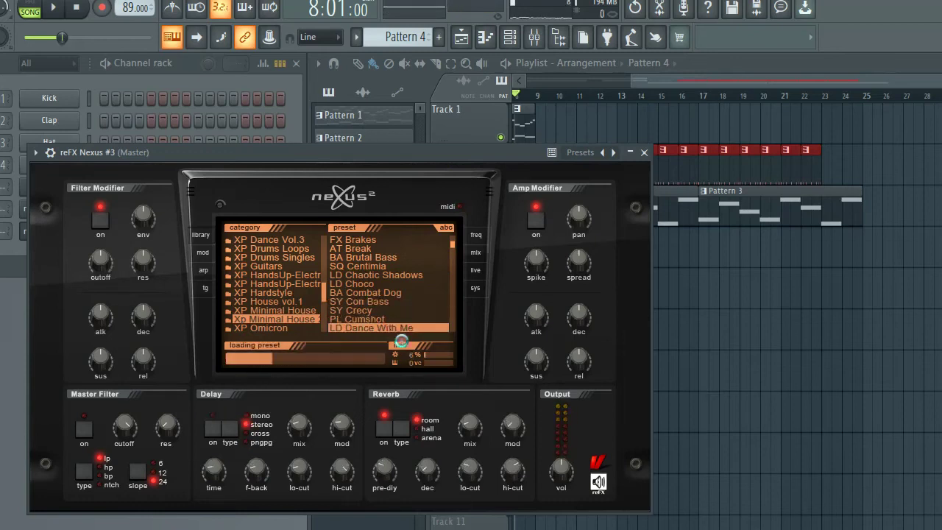
# Step: Try LD Duff Beer, LD Drive Me and PL DubSeq, settle on the PN ePiano preset for reFX Nexus #3 and close the plugin
pyautogui.scroll(-9, 390, 329)
pyautogui.click(390, 329)
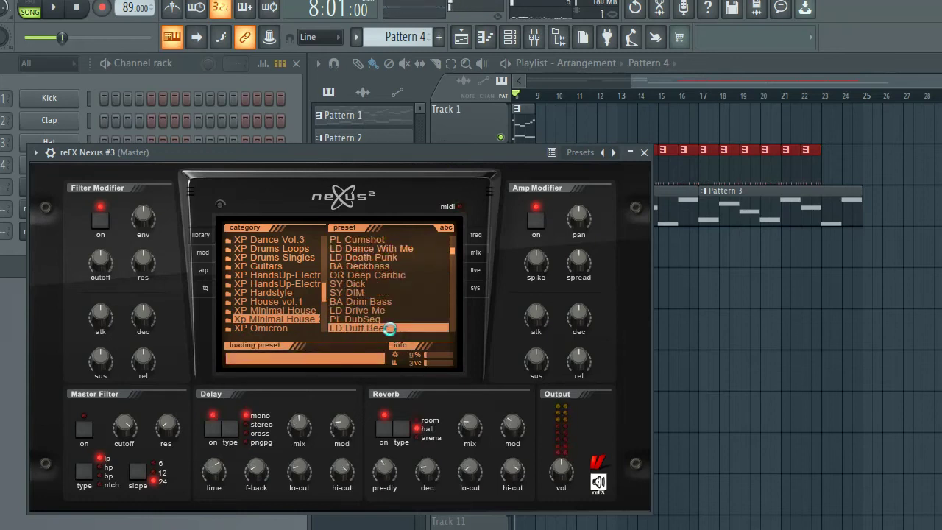
pyautogui.click(390, 311)
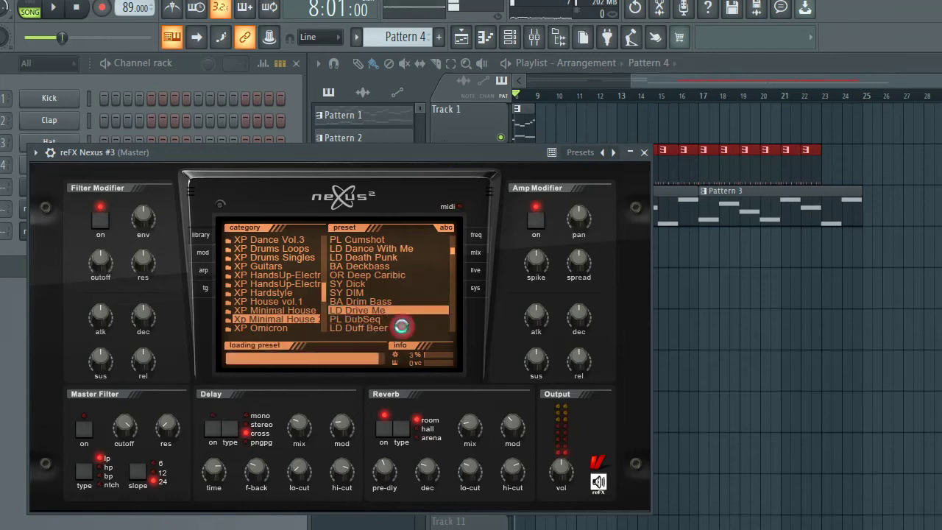
pyautogui.click(390, 319)
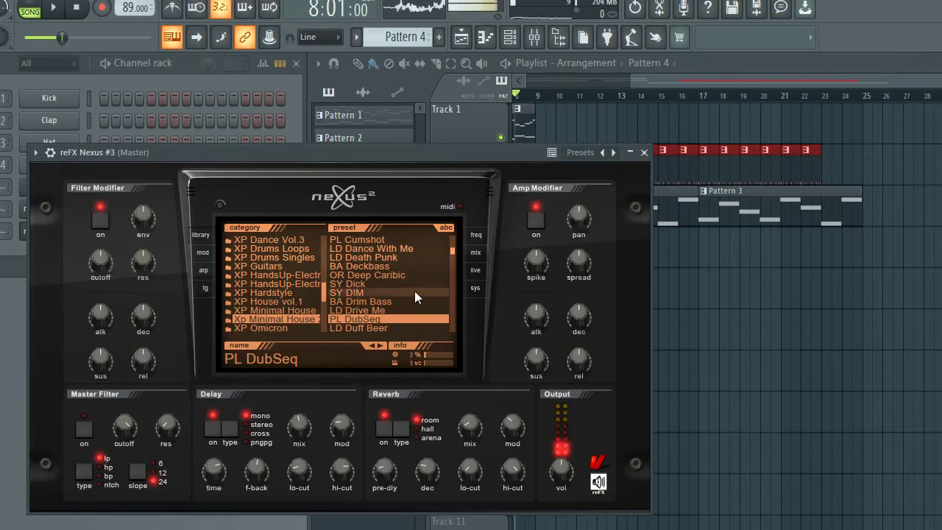
pyautogui.scroll(-3, 415, 304)
pyautogui.click(412, 307)
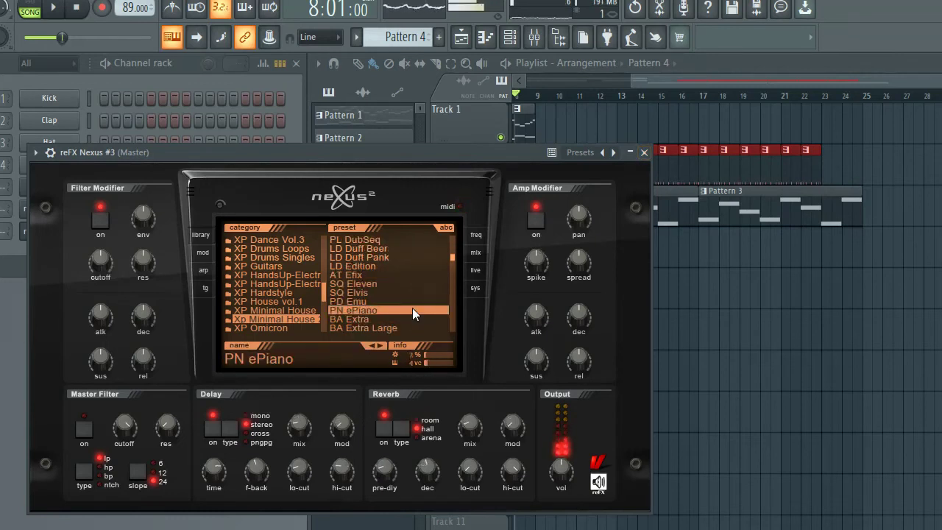
pyautogui.click(645, 153)
# Step: Copy all the reFX Nexus melody notes from Pattern 1's piano roll and close it
pyautogui.rightClick(76, 181)
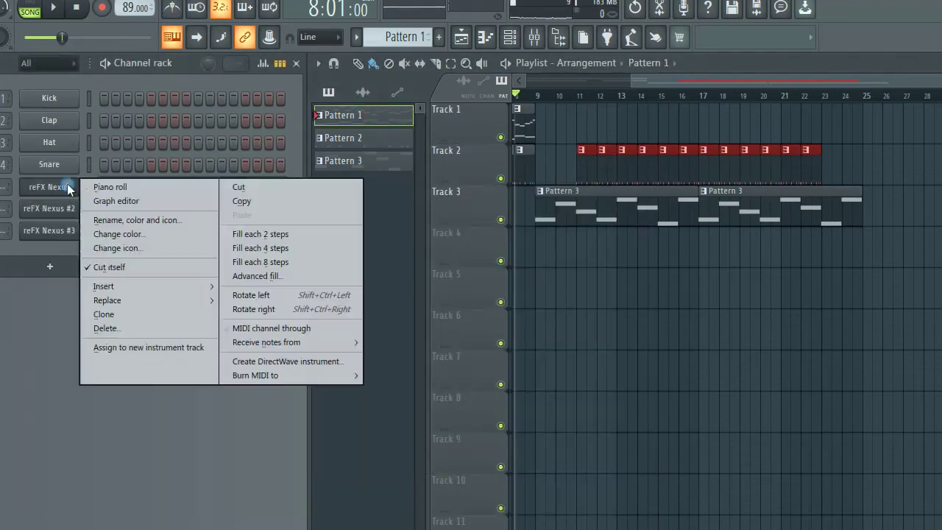
pyautogui.click(97, 185)
pyautogui.moveTo(148, 145); pyautogui.dragTo(548, 85)
pyautogui.hotkey('ctrl', 'a')
pyautogui.moveTo(720, 88); pyautogui.dragTo(509, 127)
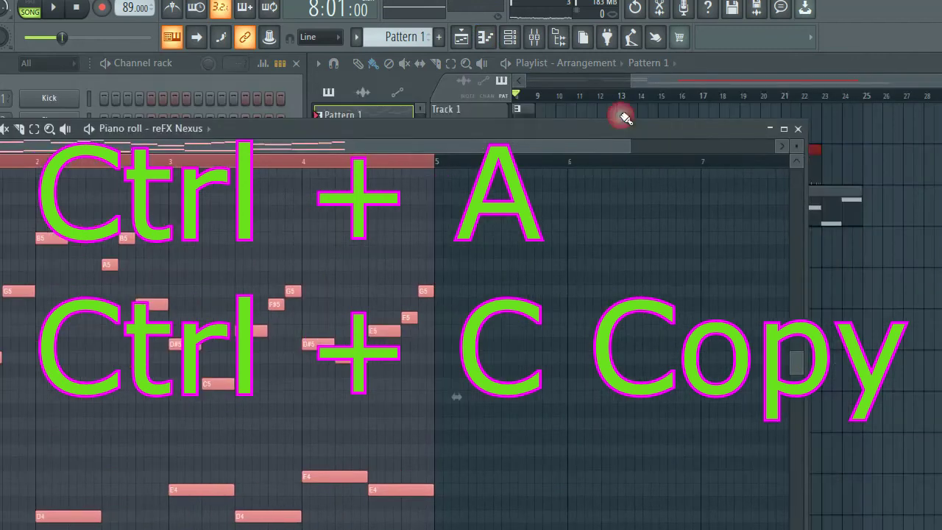
pyautogui.click(796, 128)
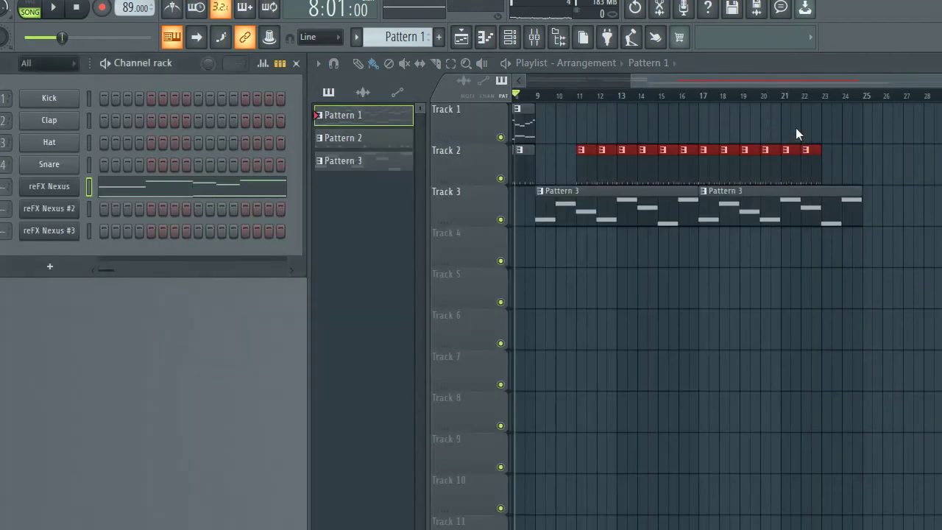
# Step: Create a new Pattern 4 and paste the copied melody notes into reFX Nexus #3's piano roll
pyautogui.click(349, 162)
pyautogui.press('F4')
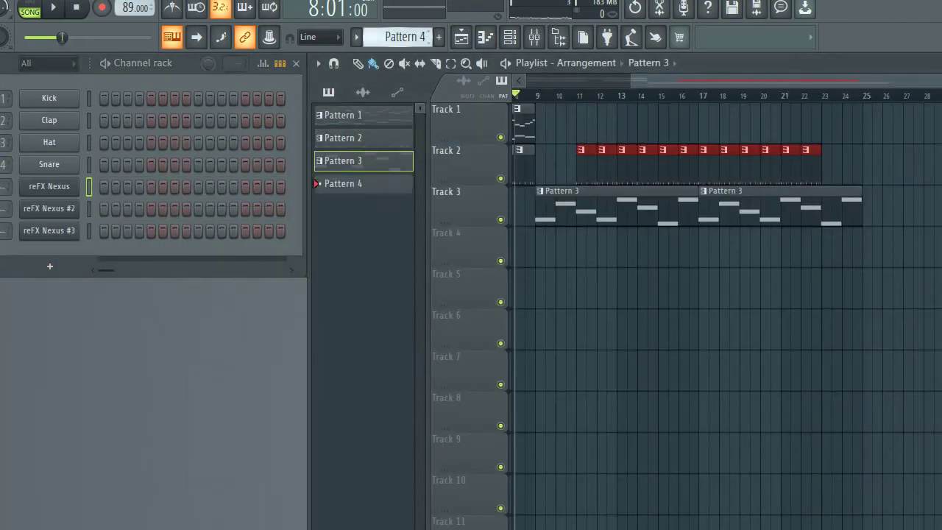
pyautogui.rightClick(66, 234)
pyautogui.click(96, 228)
pyautogui.hotkey('ctrl', 'v')
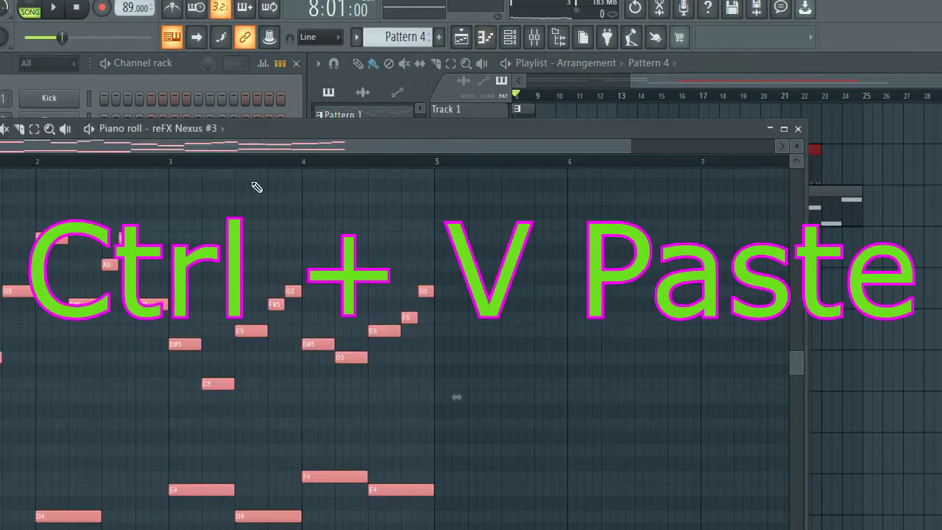
pyautogui.moveTo(328, 133); pyautogui.dragTo(463, 116)
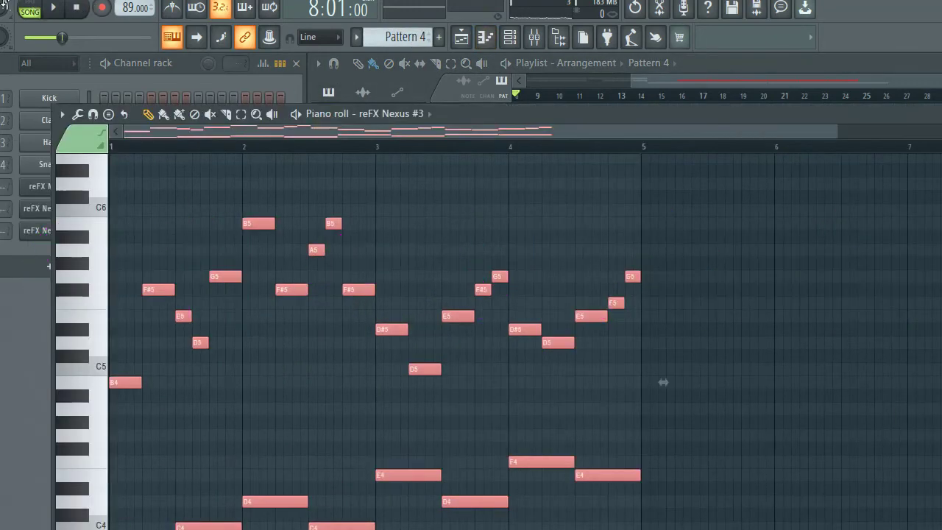
# Step: Transpose all the pasted reFX Nexus #3 notes up one octave, comparing playback before and after, and close the piano roll
pyautogui.press('space')
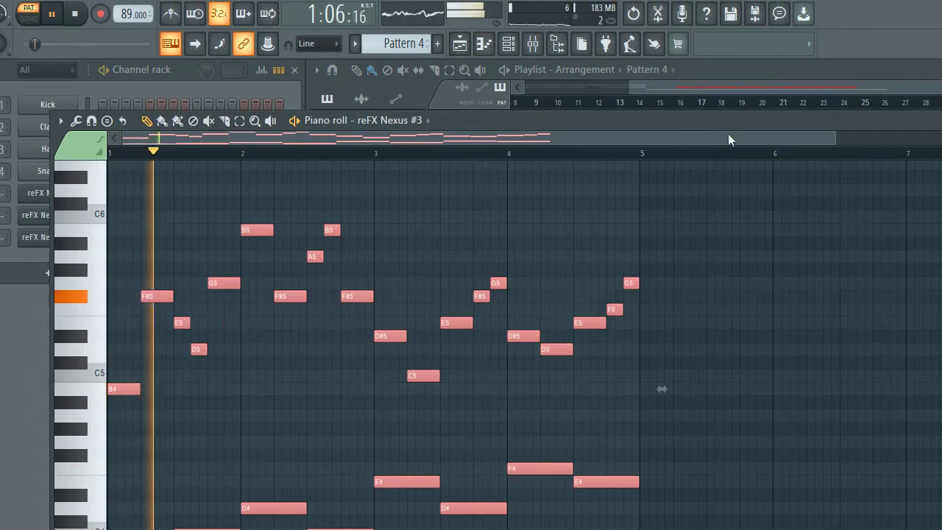
pyautogui.press('space')
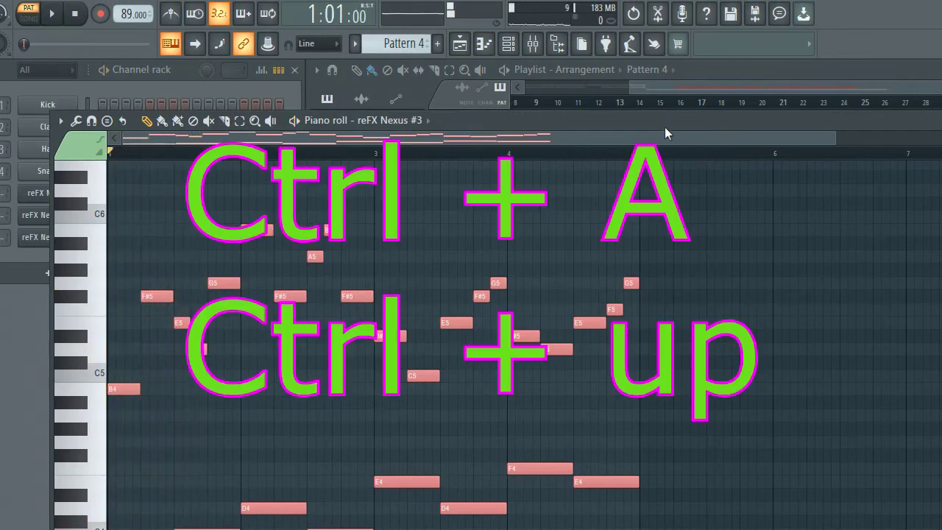
pyautogui.hotkey('ctrl', 'Up')
pyautogui.press('space')
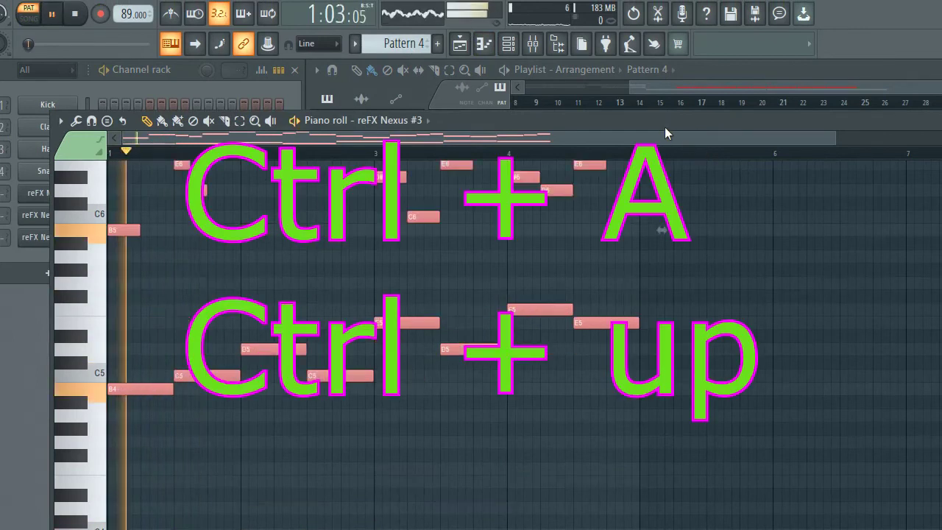
pyautogui.scroll(5, 398, 295)
pyautogui.moveTo(865, 115); pyautogui.dragTo(583, 170)
pyautogui.click(721, 174)
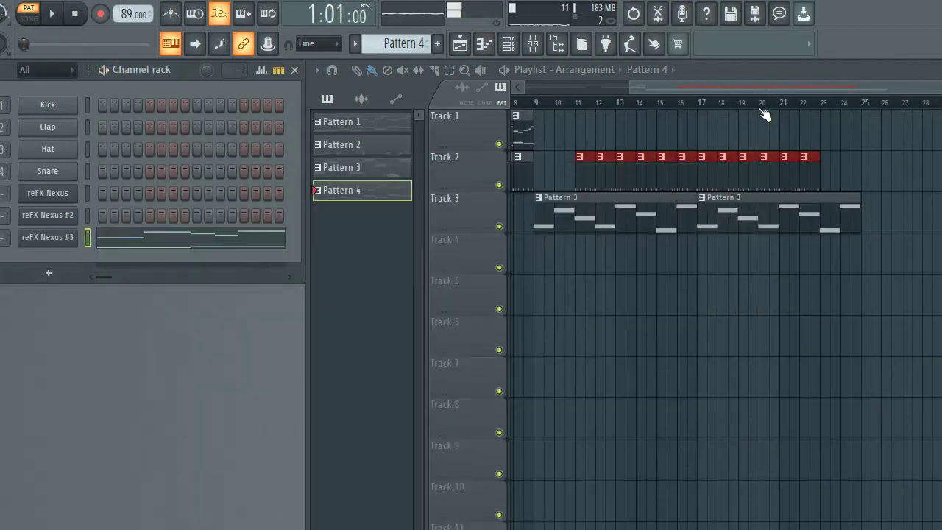
# Step: Place a Pattern 4 clip on Track 1 at bar 25 and play the arrangement from bar 24
pyautogui.moveTo(741, 89); pyautogui.dragTo(822, 93)
pyautogui.click(743, 133)
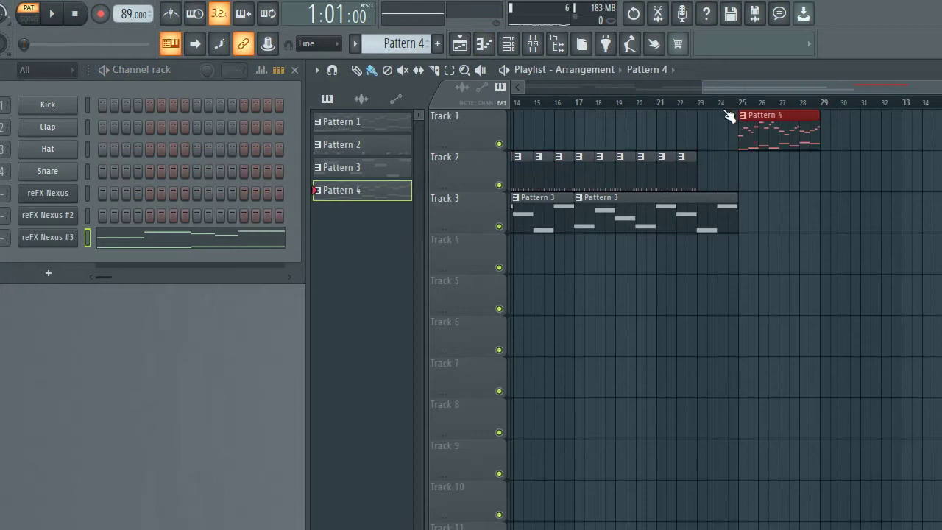
pyautogui.click(725, 110)
pyautogui.press('space')
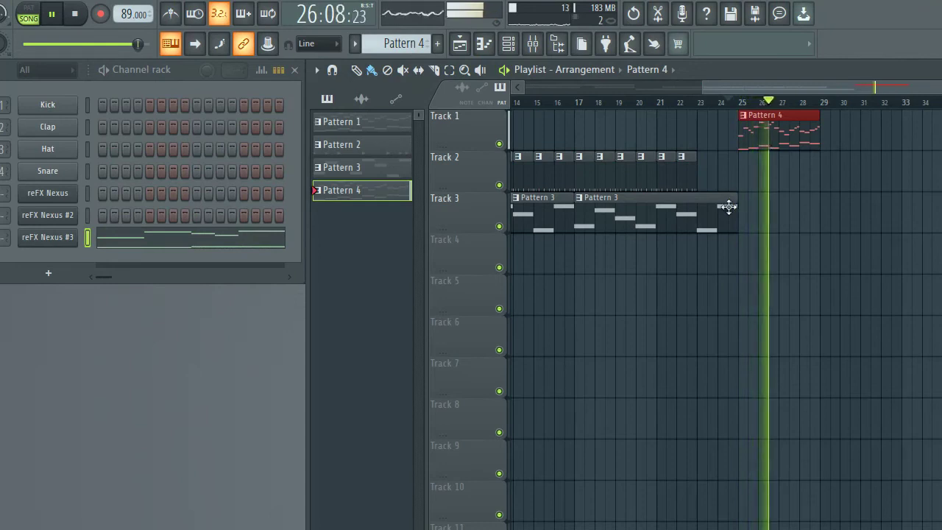
# Step: Add another Pattern 4 clip on Track 1 at bar 29 and Pattern 2 clips on Track 2 across bars 29 to 32
pyautogui.click(836, 126)
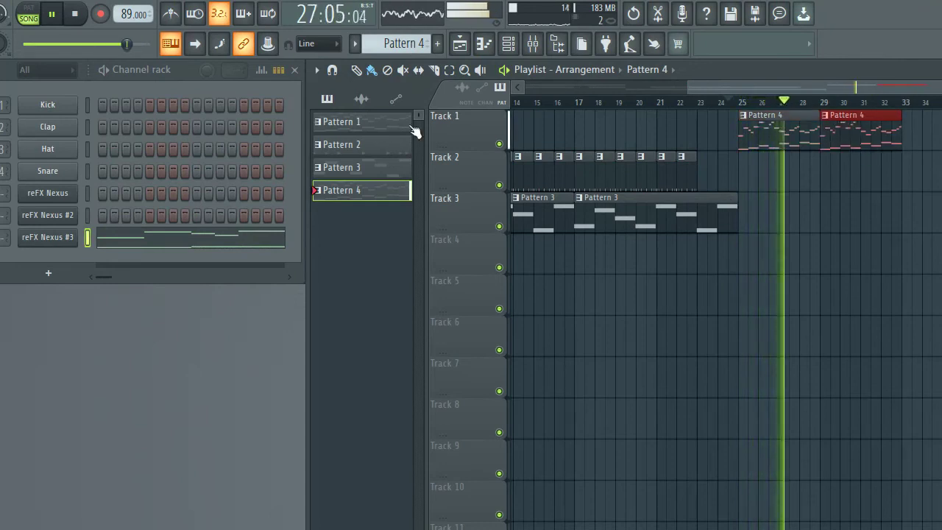
pyautogui.click(399, 144)
pyautogui.moveTo(827, 178); pyautogui.dragTo(892, 177)
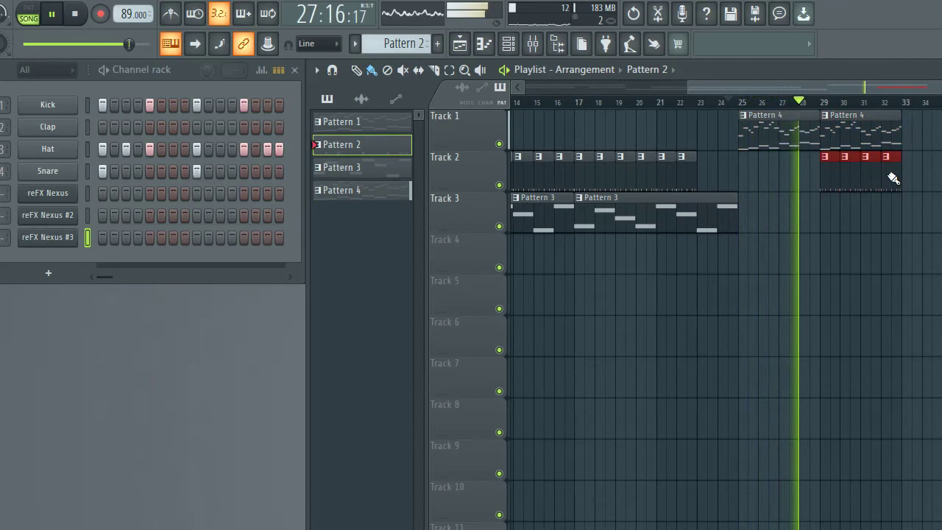
# Step: Review the arrangement from its start and inspect the reFX Nexus #2 preset used in Pattern 3, closing the plugin window
pyautogui.moveTo(692, 92); pyautogui.dragTo(525, 87)
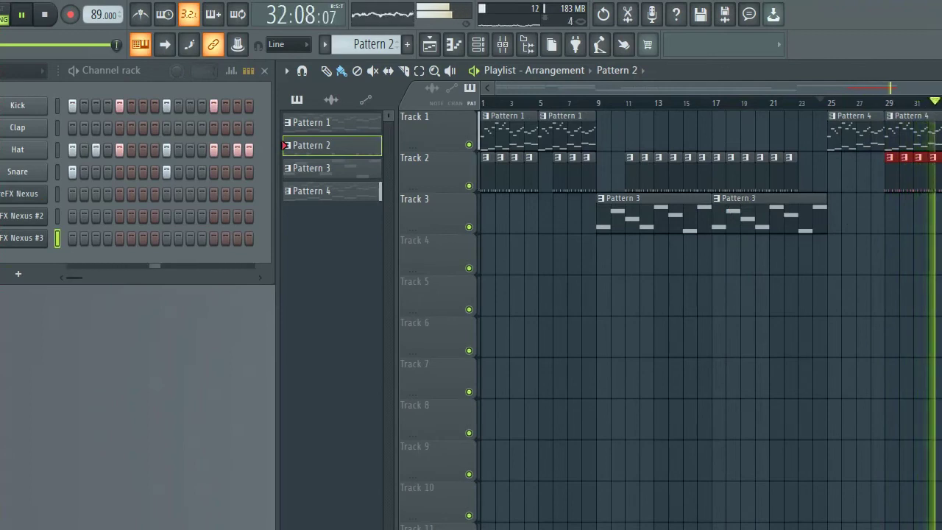
pyautogui.scroll(-1, 710, 316)
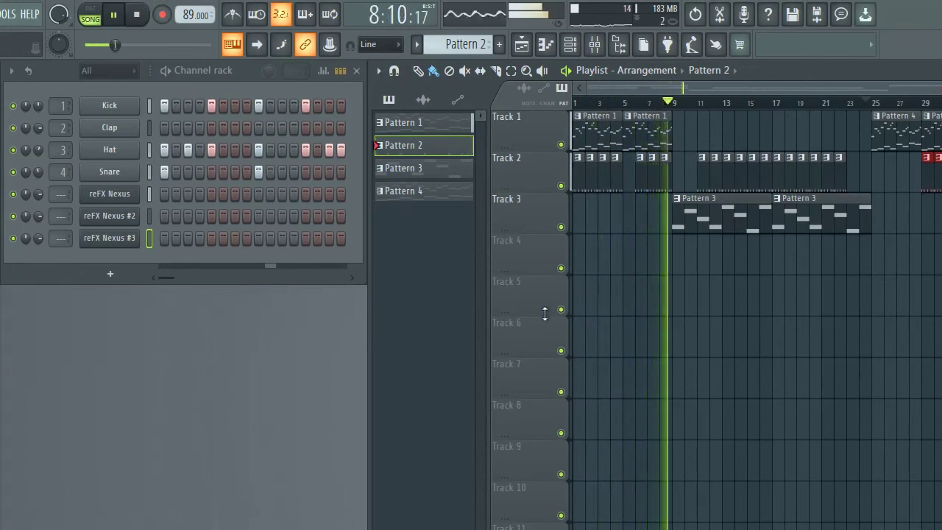
pyautogui.click(453, 167)
pyautogui.click(129, 219)
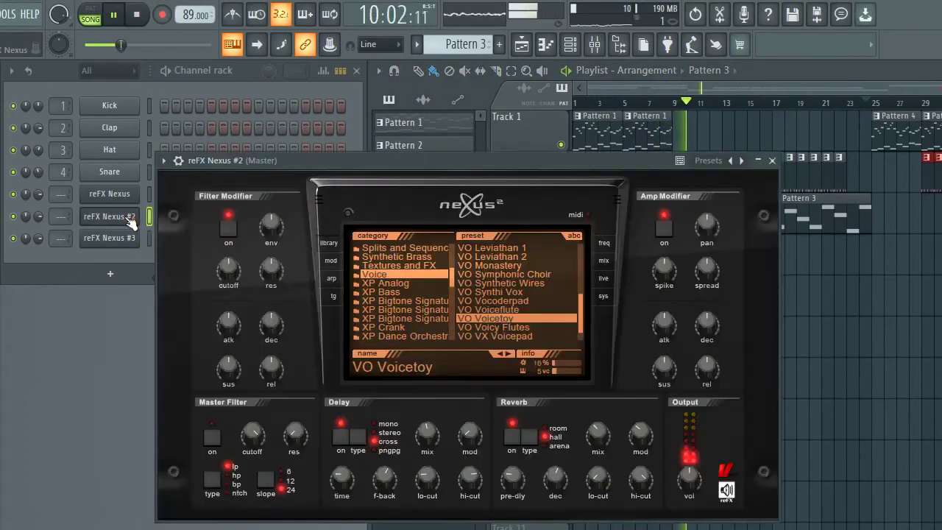
pyautogui.moveTo(413, 167); pyautogui.dragTo(351, 140)
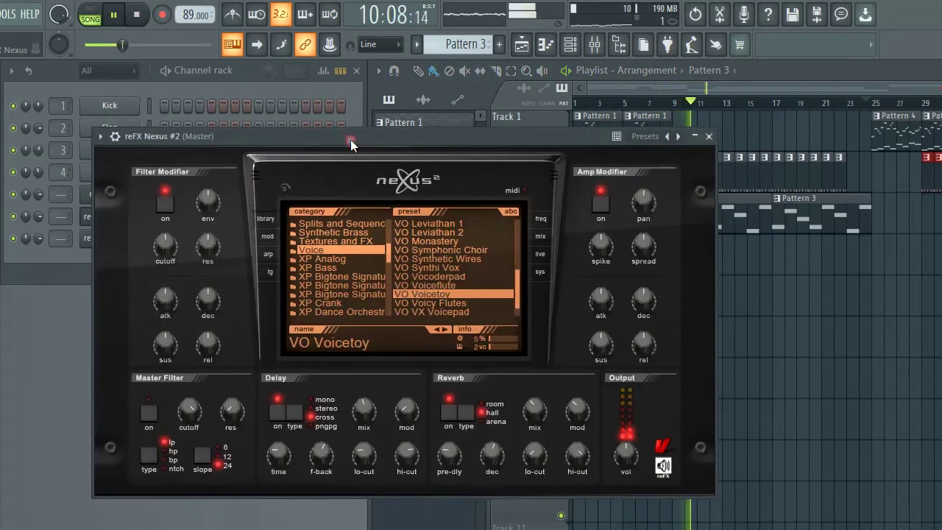
pyautogui.click(708, 137)
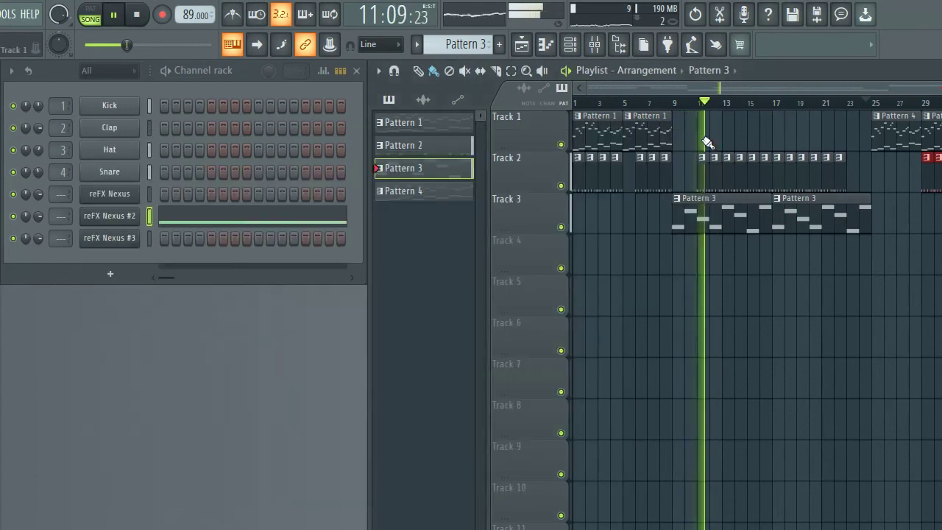
# Step: Check Pattern 2's drum steps and examine Pattern 3's full reFX Nexus #2 note sequence in the piano roll during playback, closing it
pyautogui.click(426, 146)
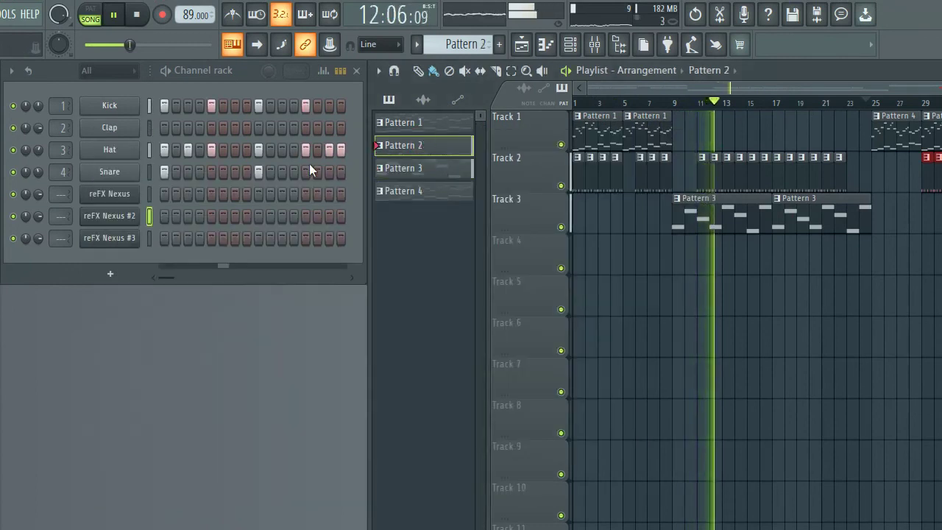
pyautogui.click(390, 172)
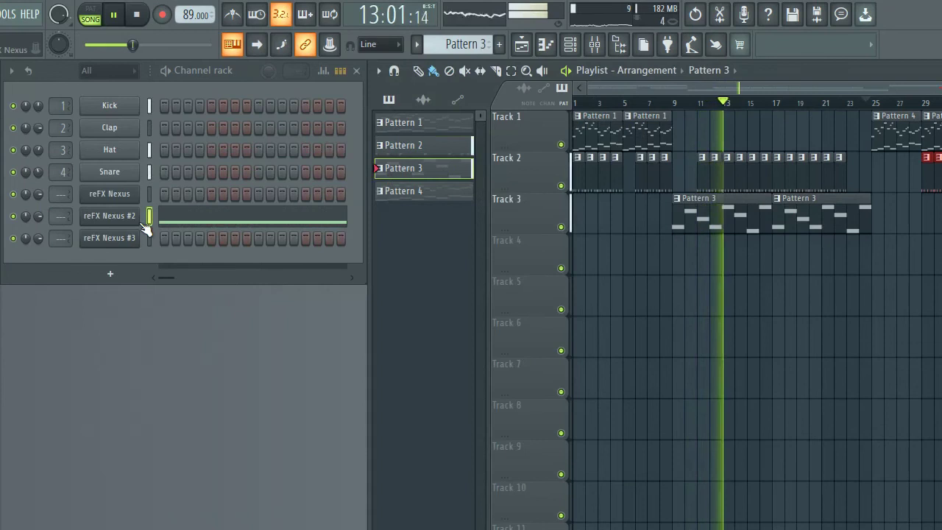
pyautogui.rightClick(132, 209)
pyautogui.click(162, 214)
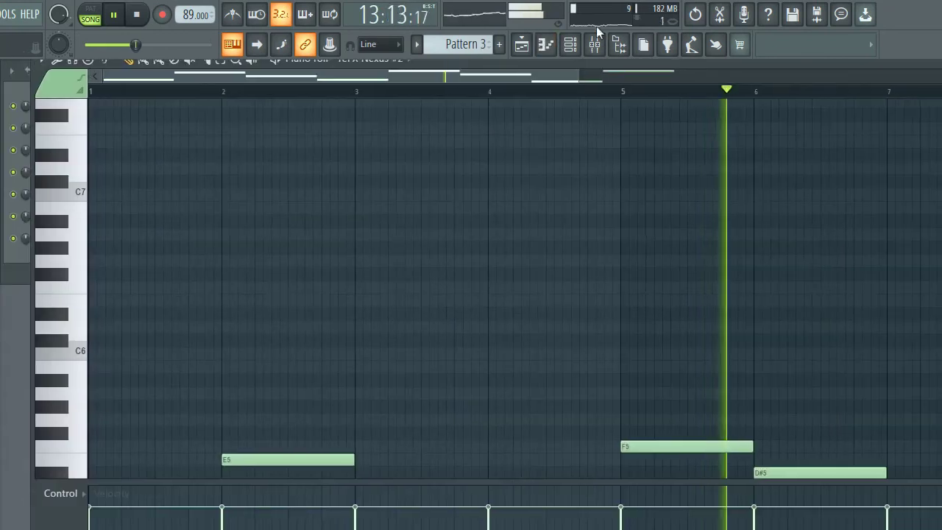
pyautogui.moveTo(569, 73); pyautogui.dragTo(609, 73)
pyautogui.scroll(-5, 657, 263)
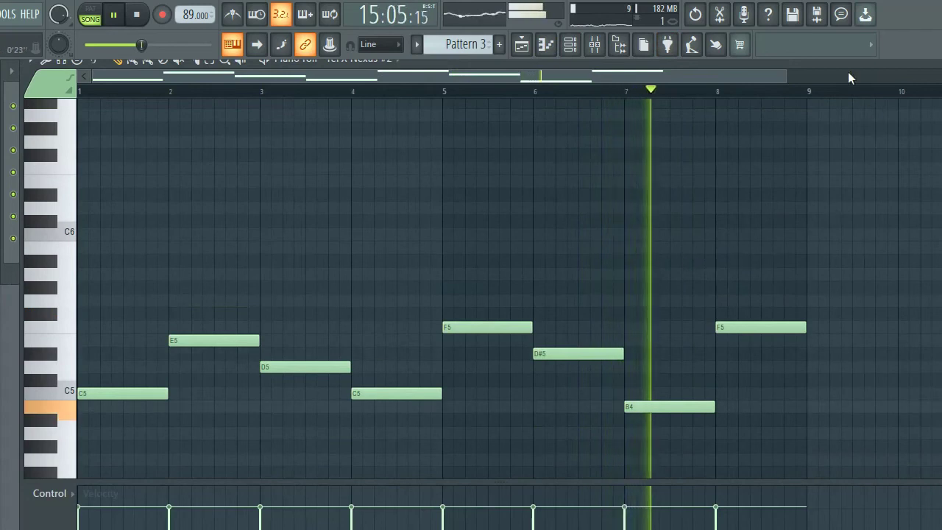
pyautogui.moveTo(847, 71); pyautogui.dragTo(847, 74)
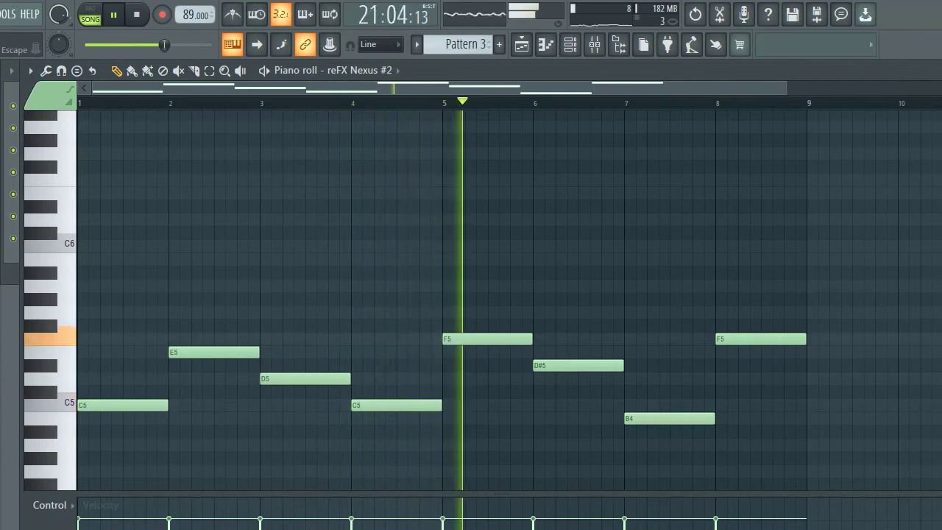
pyautogui.press('Escape')
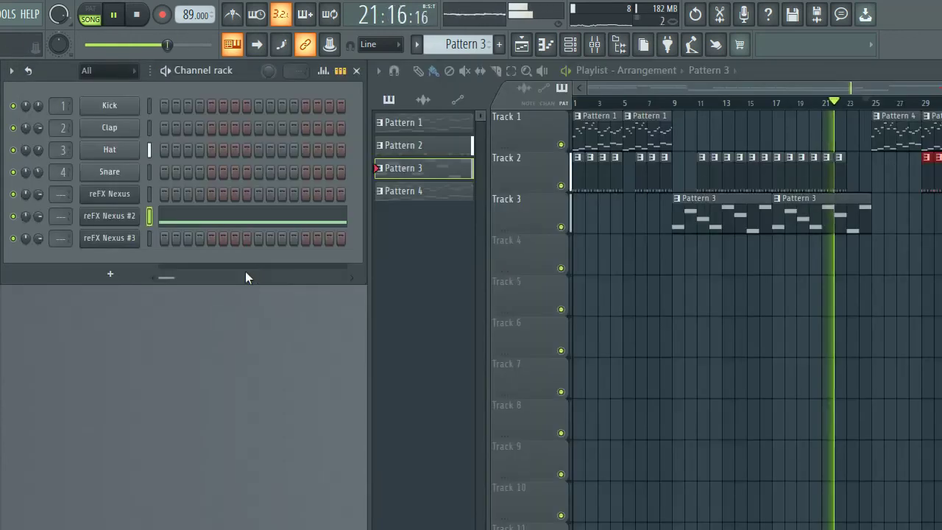
# Step: Recheck the reFX Nexus #2 preset and open Pattern 4's reFX Nexus #3 plugin to view its preset
pyautogui.click(132, 221)
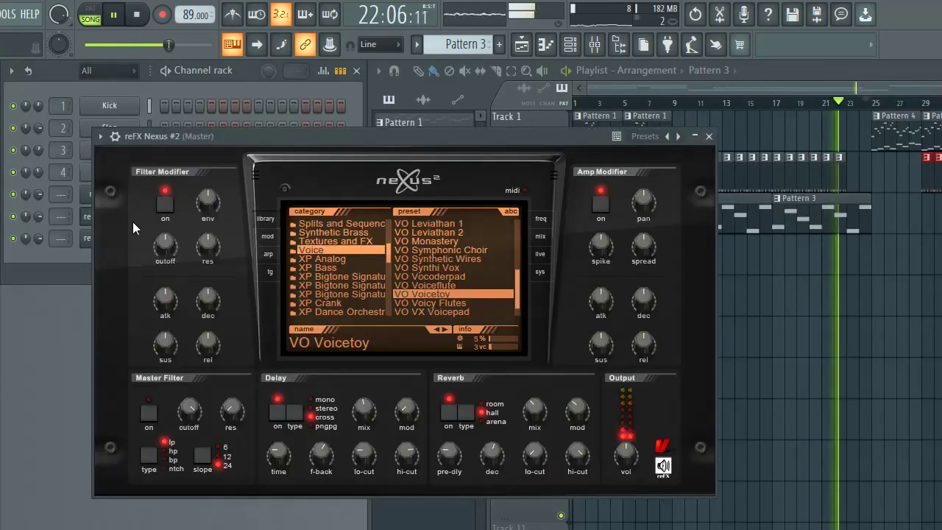
pyautogui.click(712, 136)
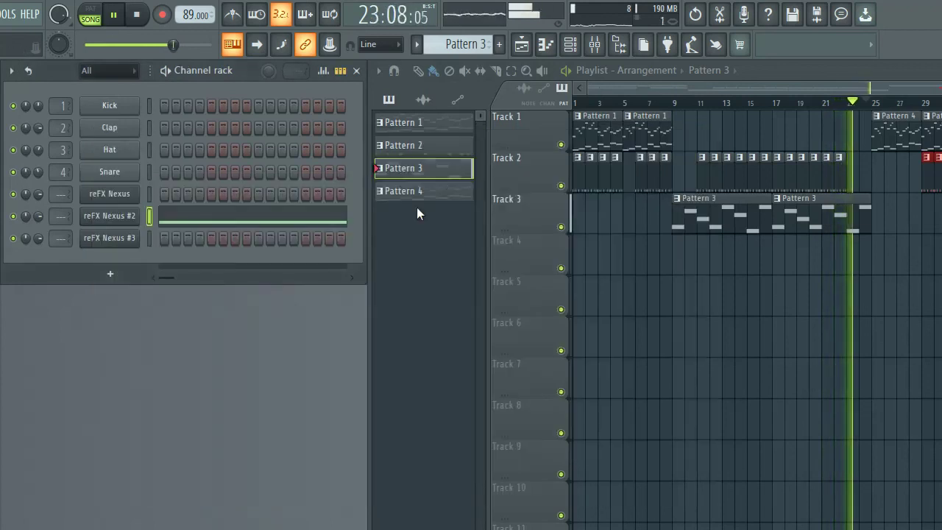
pyautogui.click(418, 191)
pyautogui.click(133, 244)
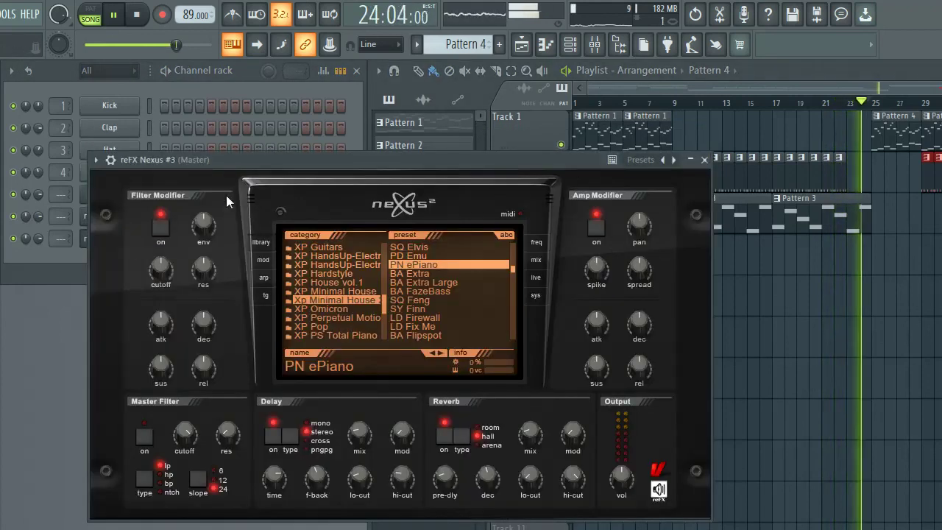
pyautogui.moveTo(252, 165); pyautogui.dragTo(231, 129)
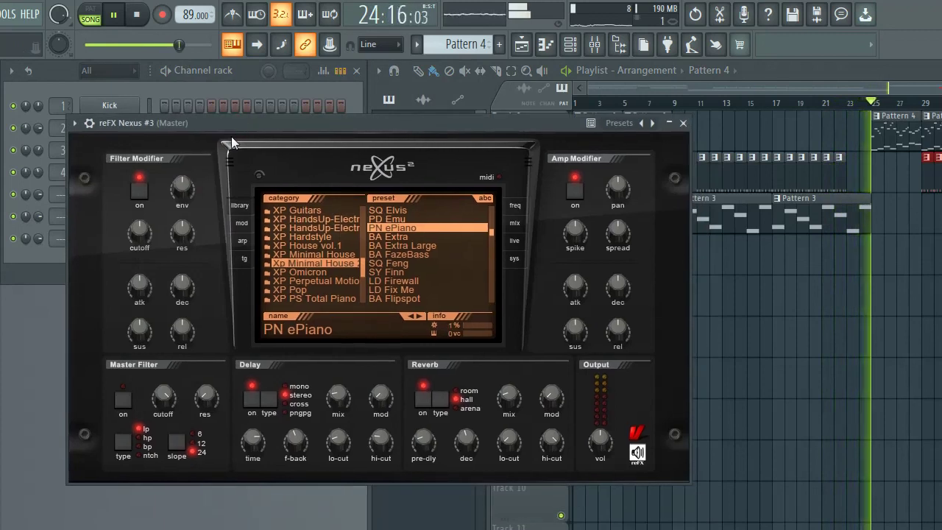